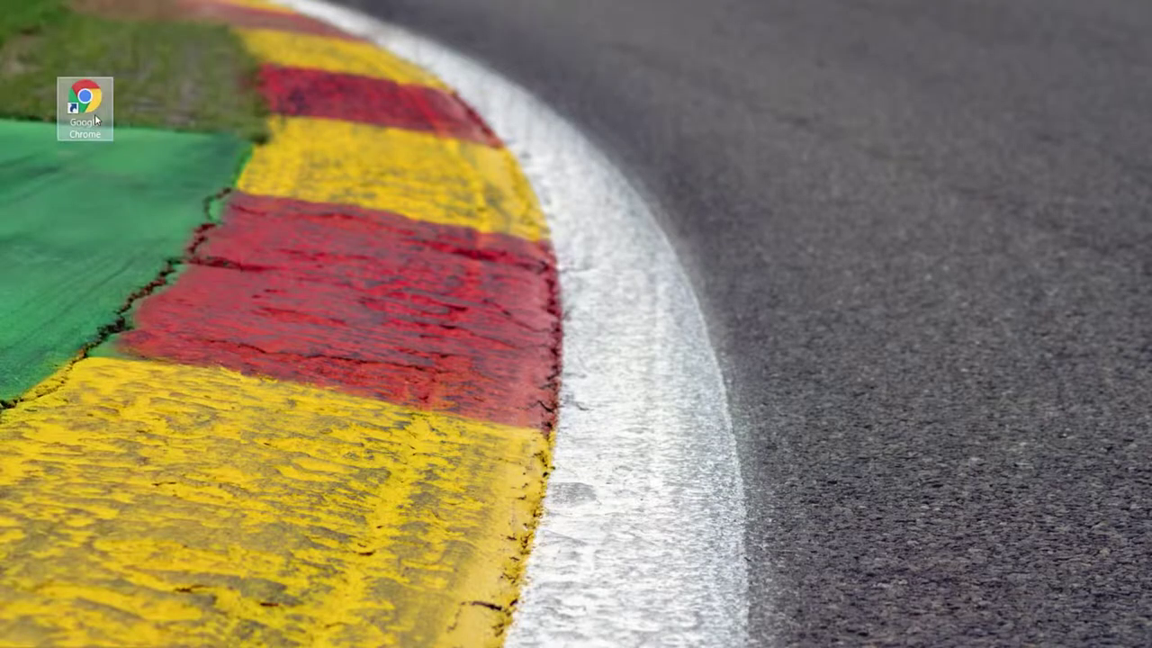
double_click(94, 114)
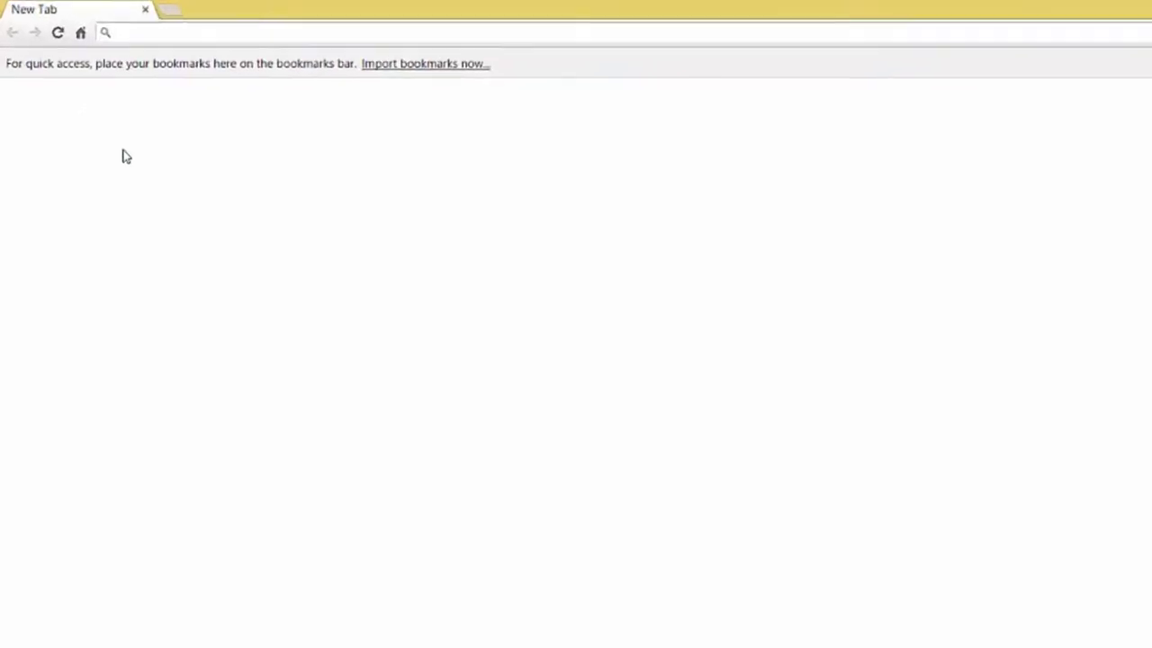
type("www.race-k")
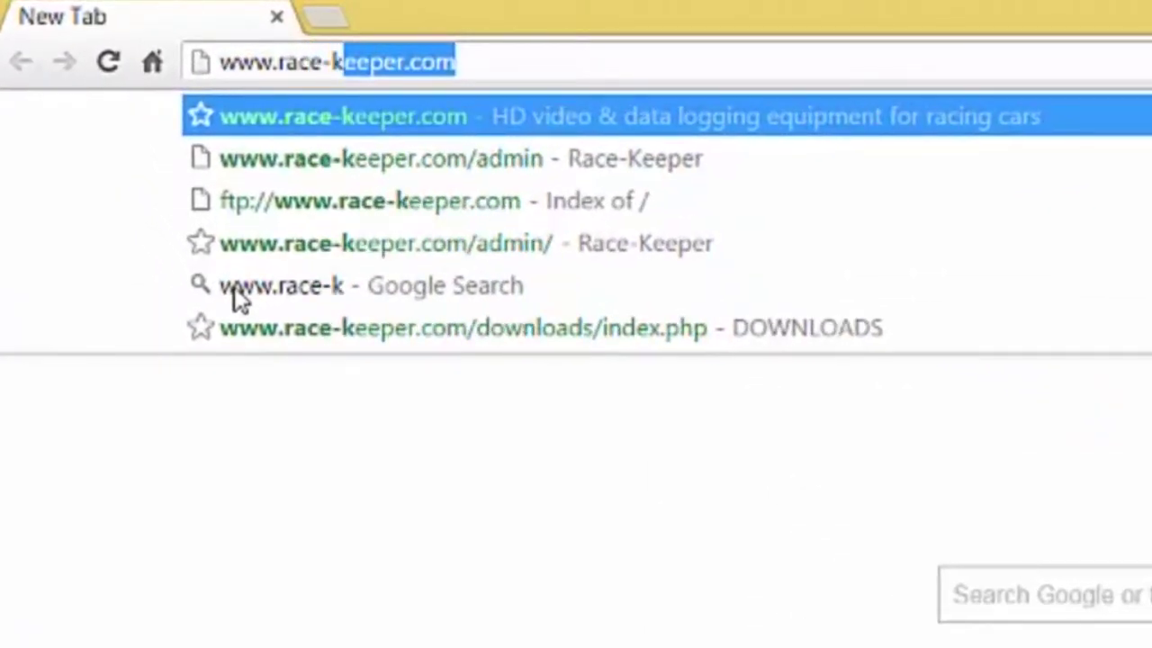
type("eeper.com")
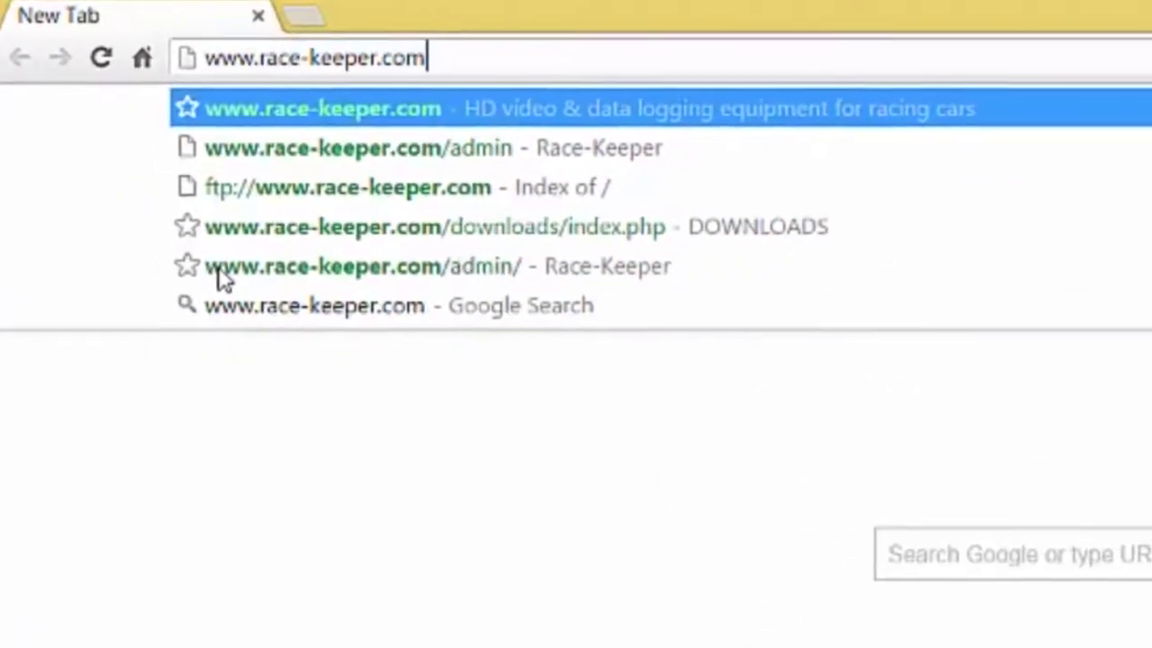
key("Return")
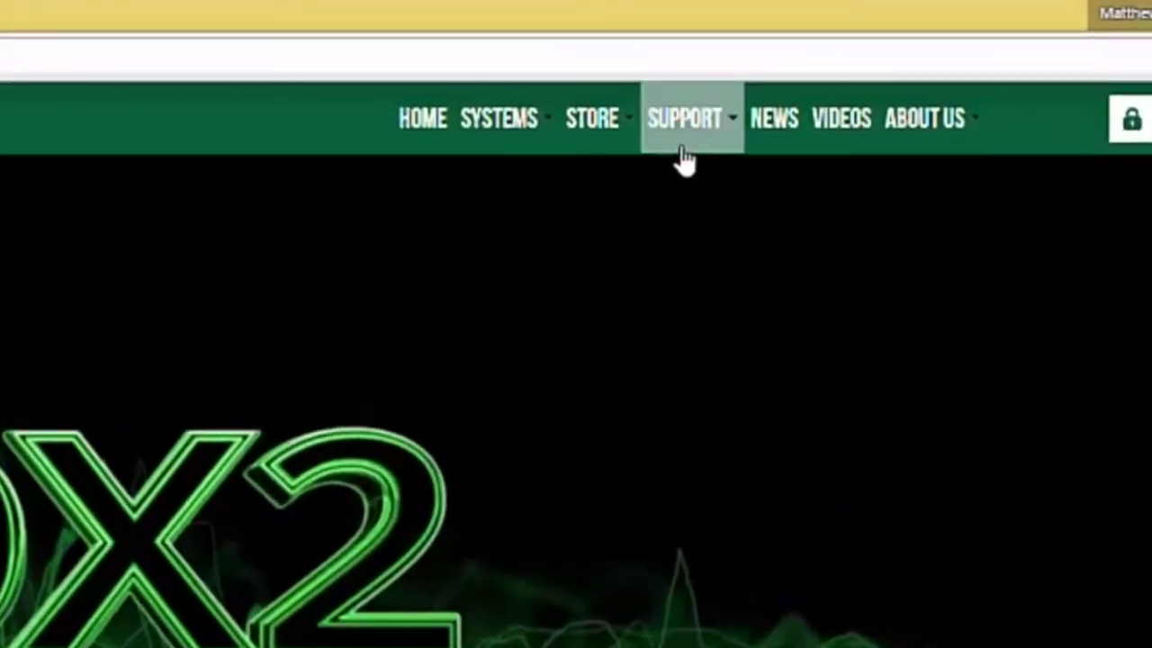
mouse_move(762, 114)
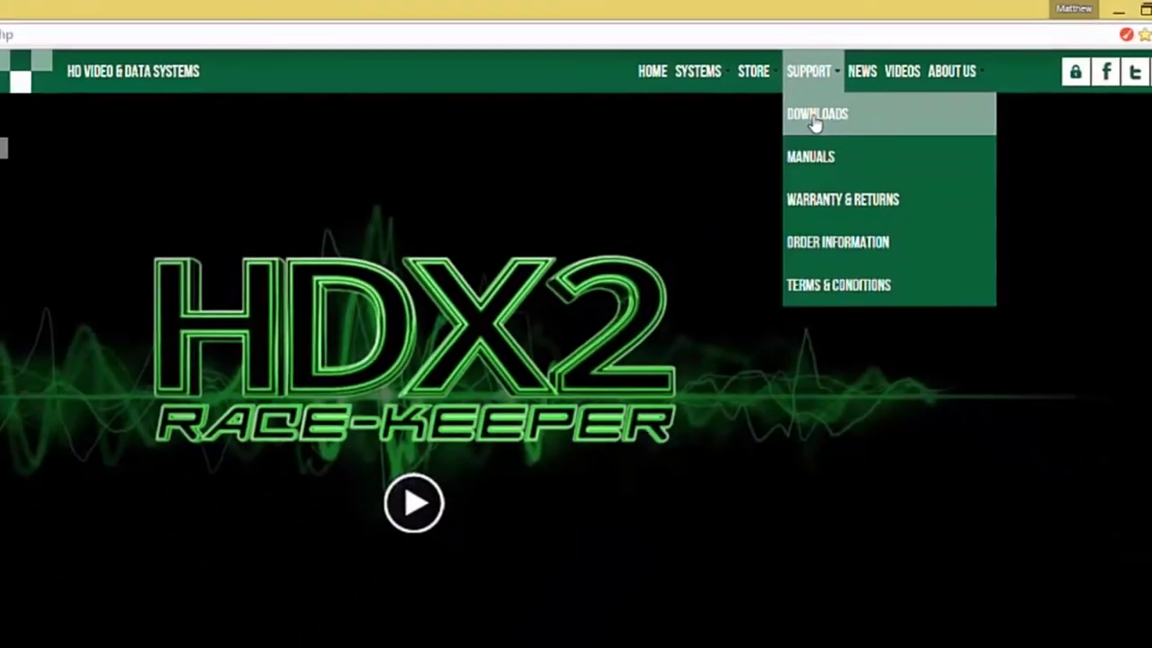
From the Downloads page, download the Race-Keeper Comparo HD setup and the Example HDX2 Video Data zip.
left_click(813, 125)
scroll(832, 119, "down", 3)
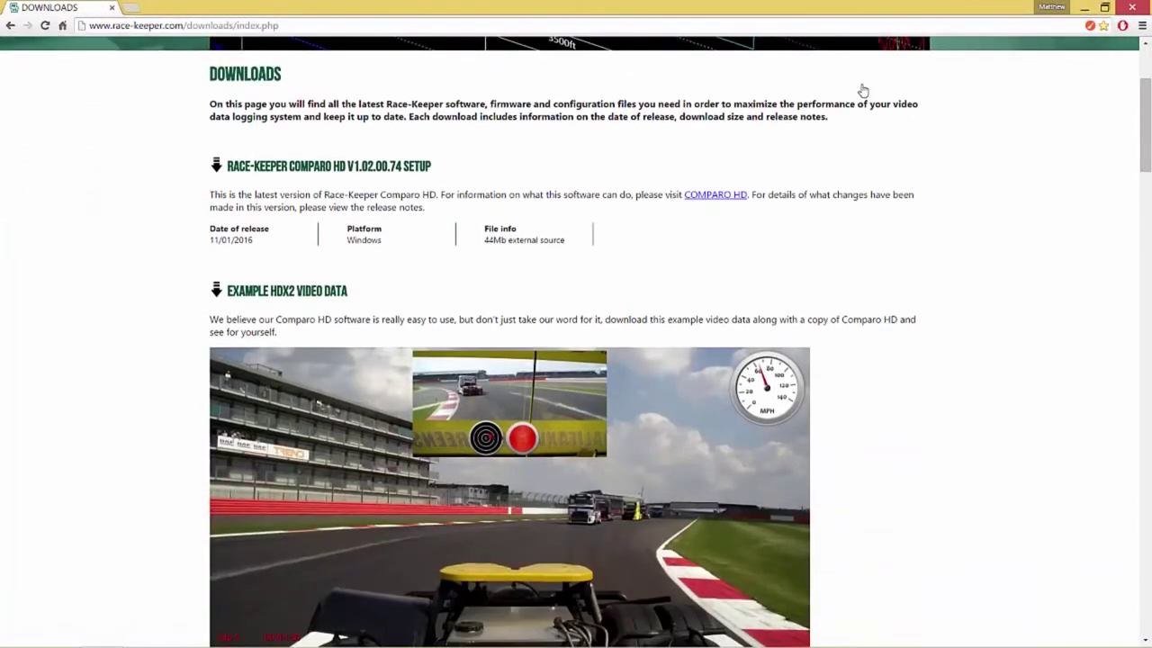
scroll(863, 90, "down", 1)
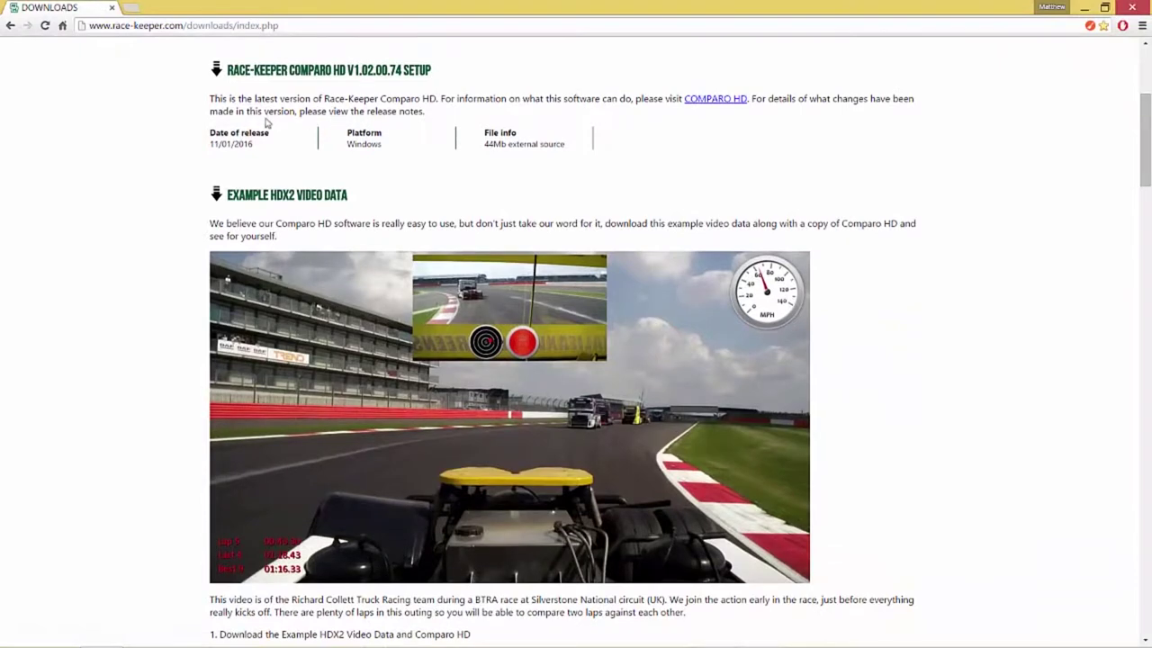
left_click(219, 72)
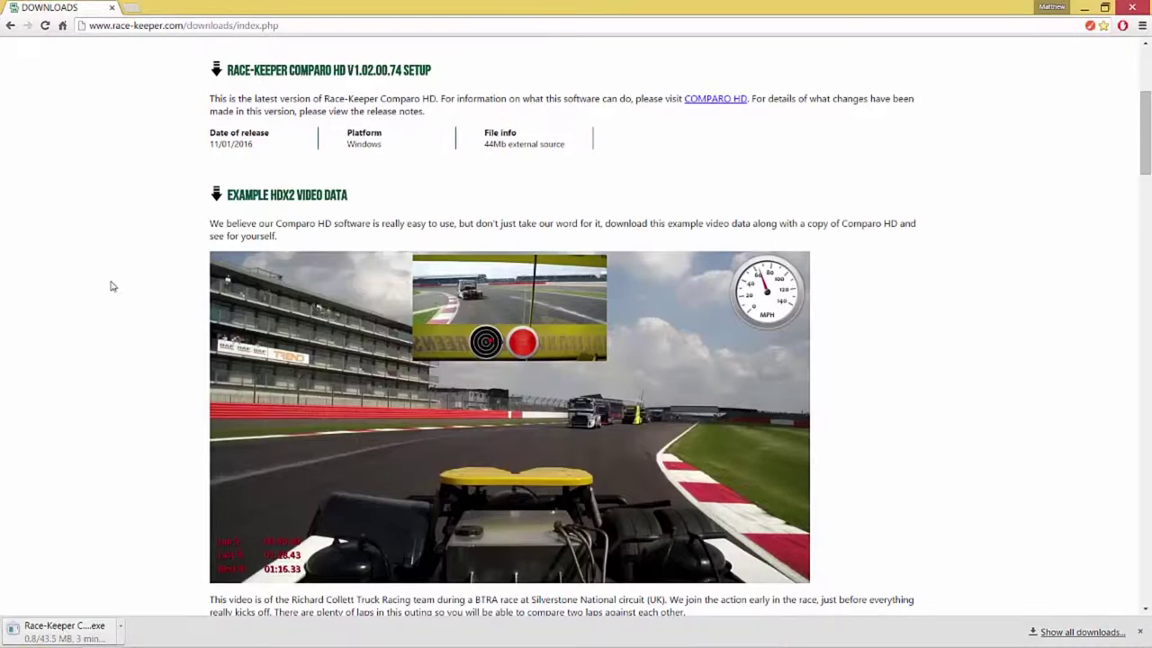
left_click(246, 195)
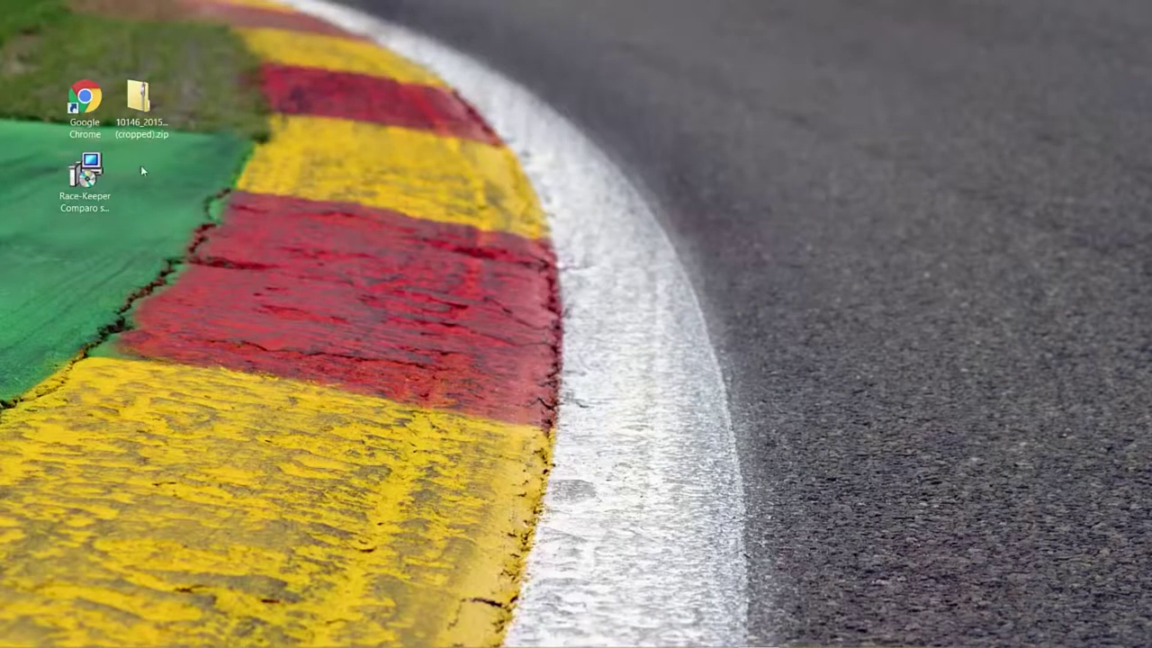
Extract the example data zip into a desktop folder, then delete the zip.
right_click(142, 122)
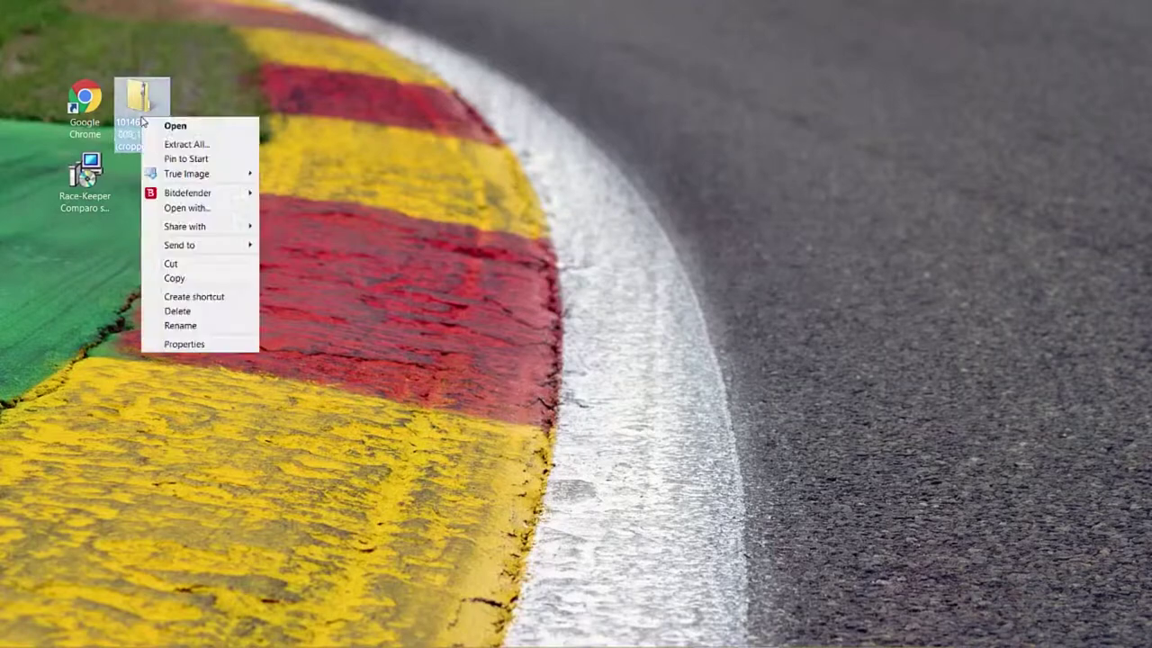
left_click(180, 144)
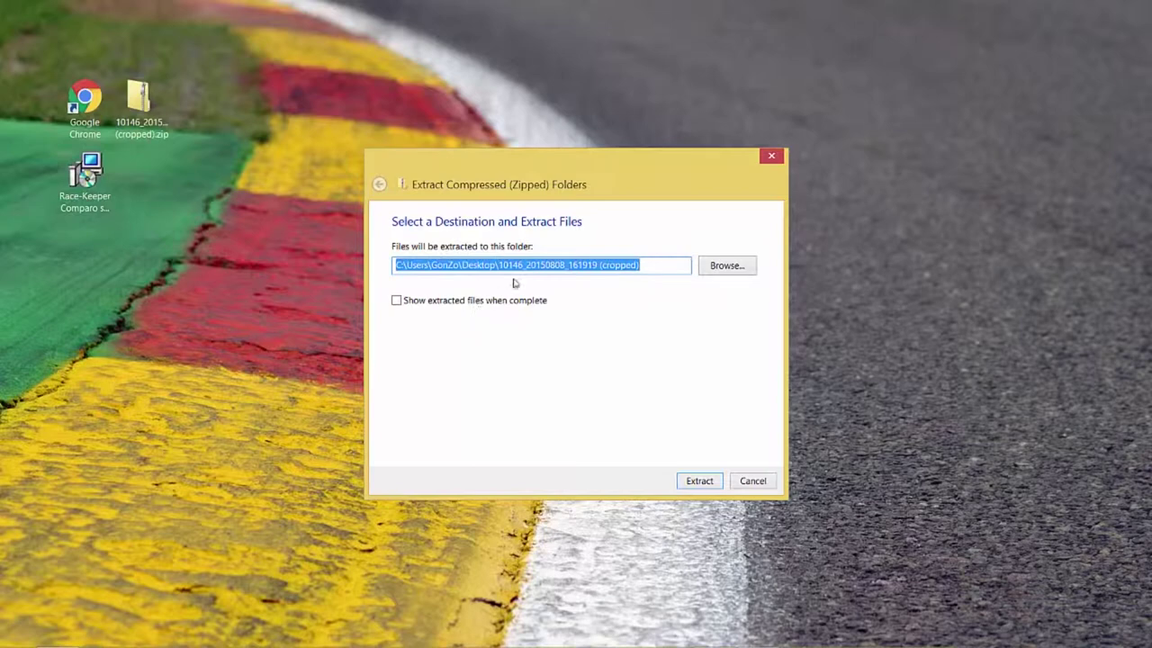
left_click(701, 481)
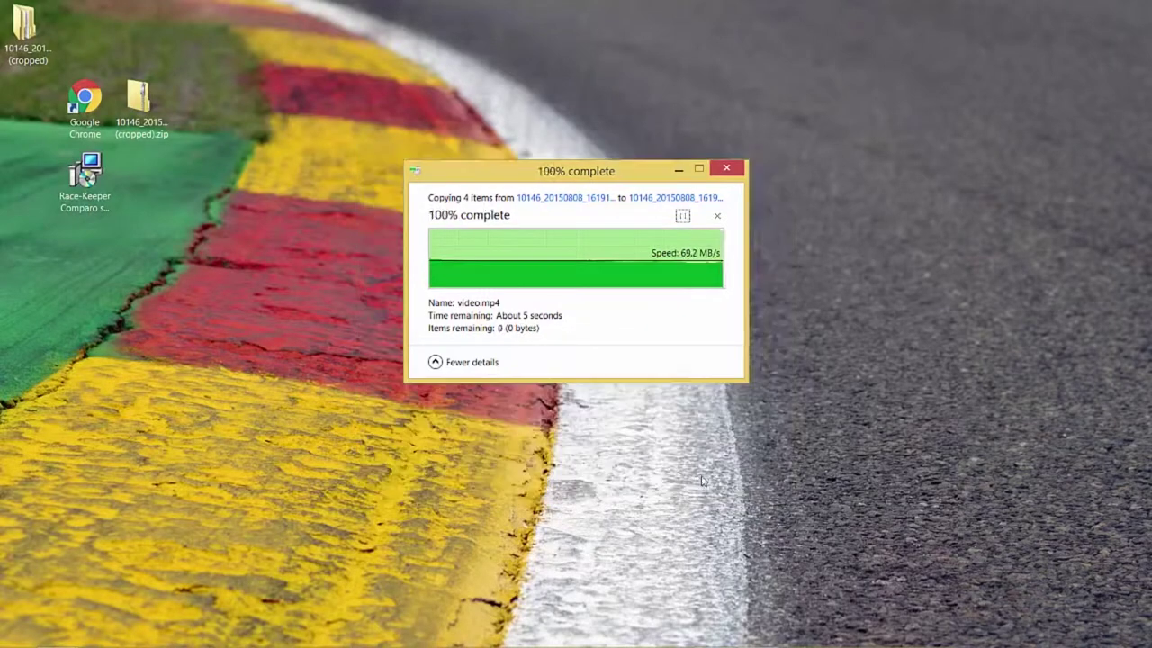
left_click(153, 121)
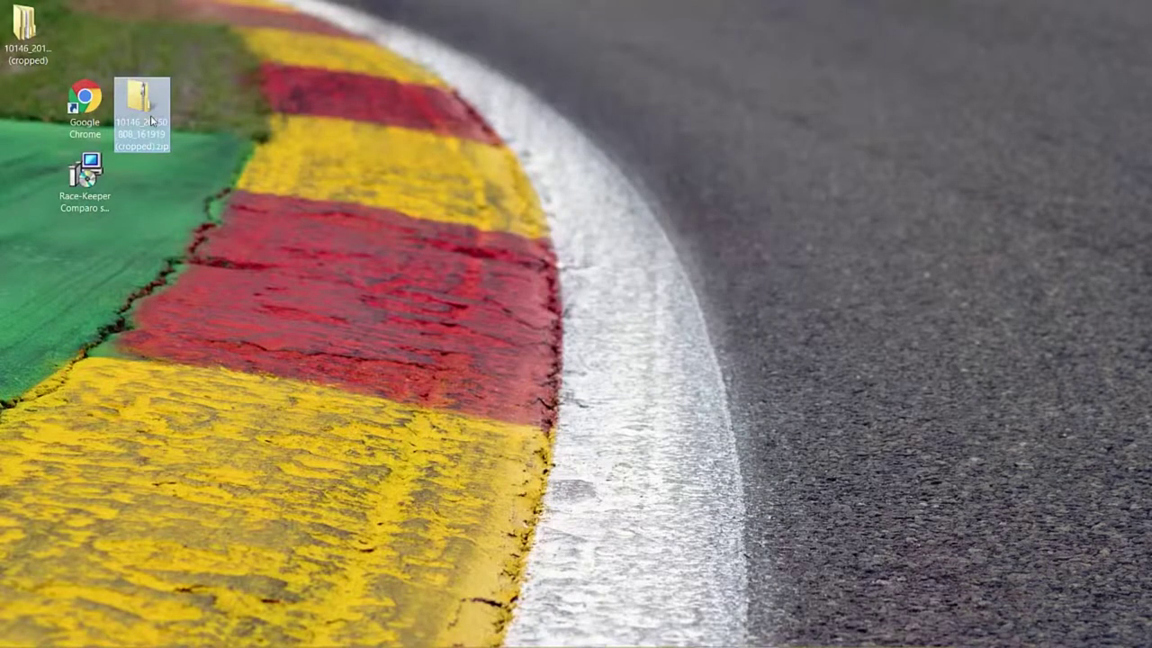
key("Delete")
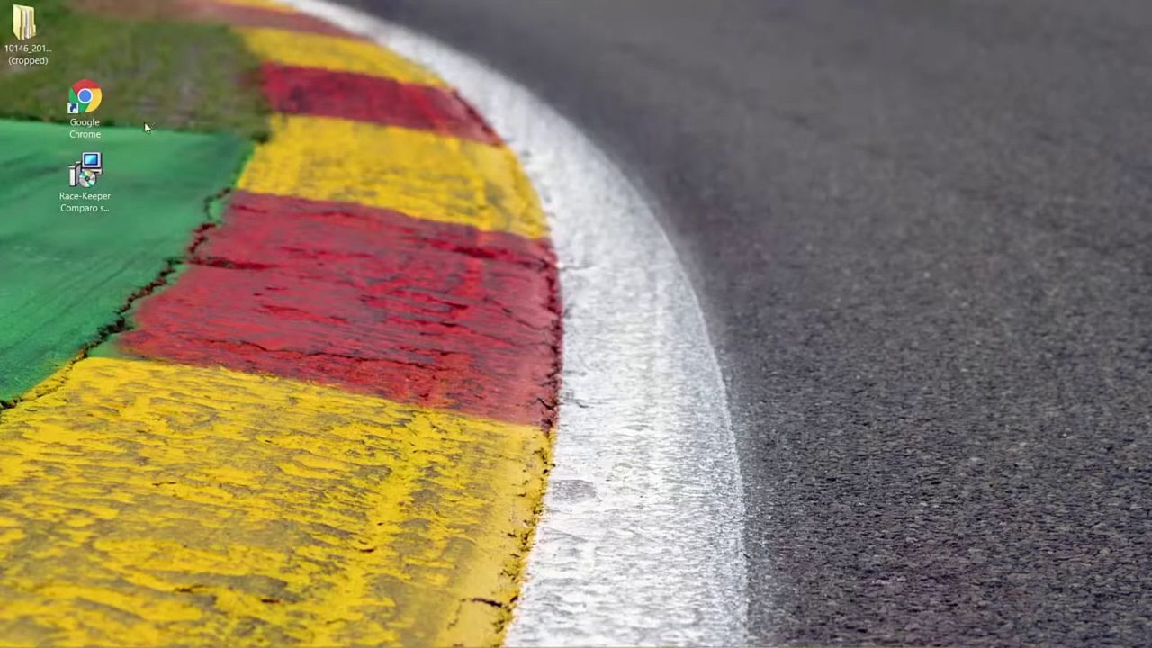
key("Down")
Install Comparo HD 1.02.00.74, accepting the licence and default install location and Start Menu folder.
key("Return")
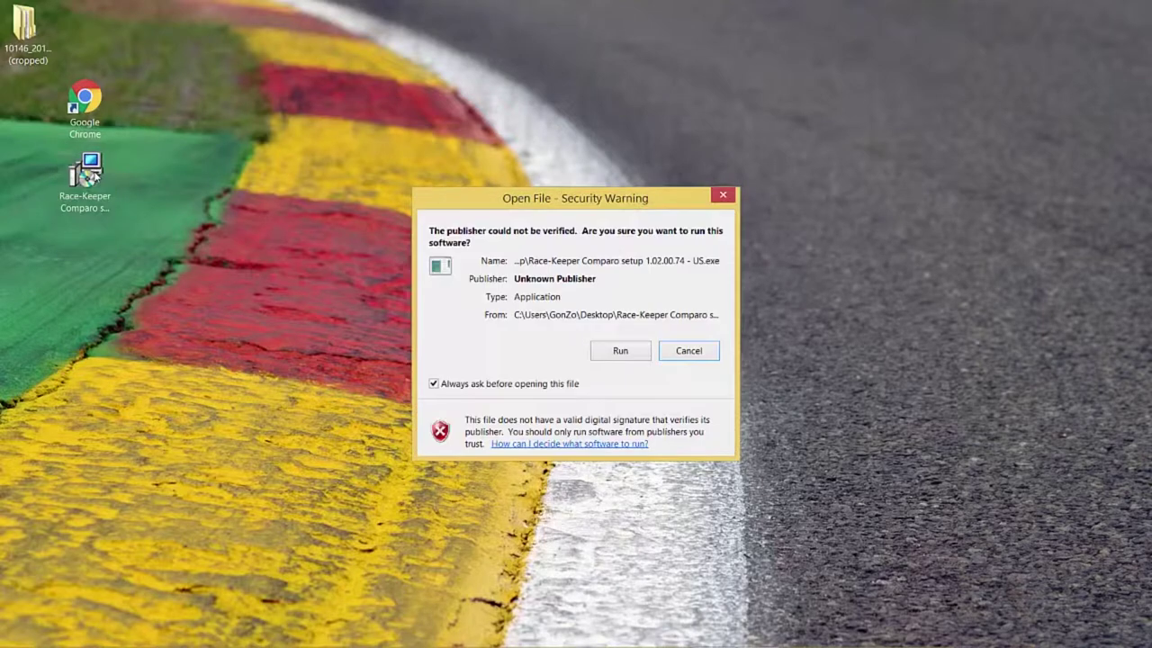
left_click(620, 351)
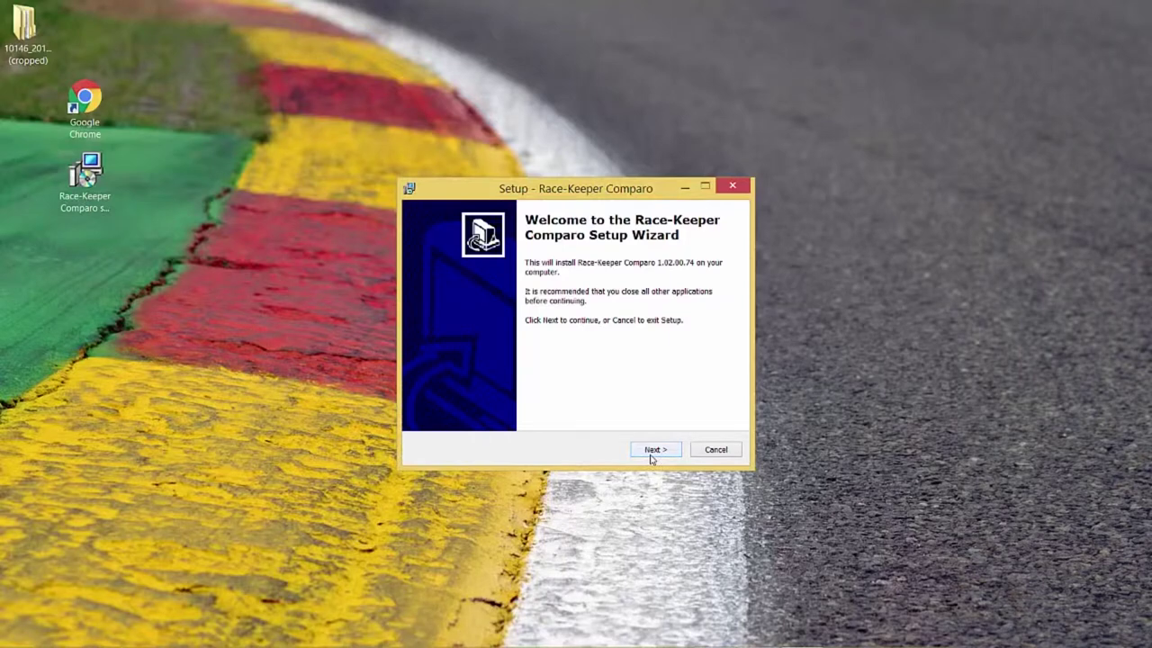
left_click(652, 454)
left_click(514, 405)
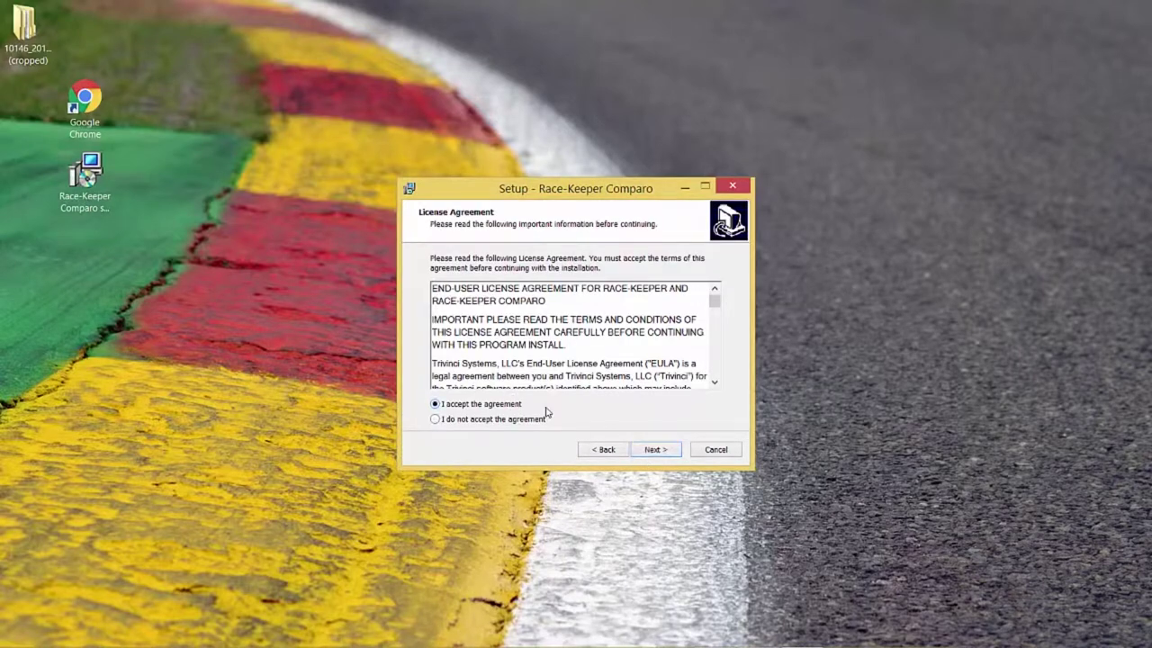
left_click(652, 452)
left_click(651, 452)
left_click(650, 451)
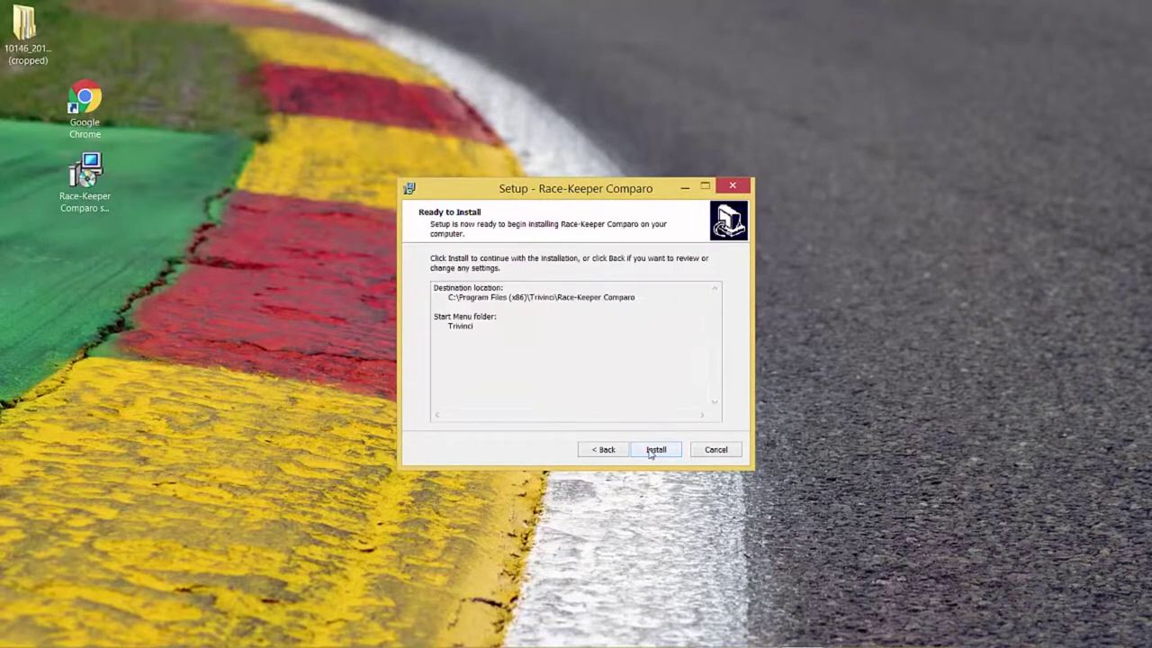
left_click(655, 450)
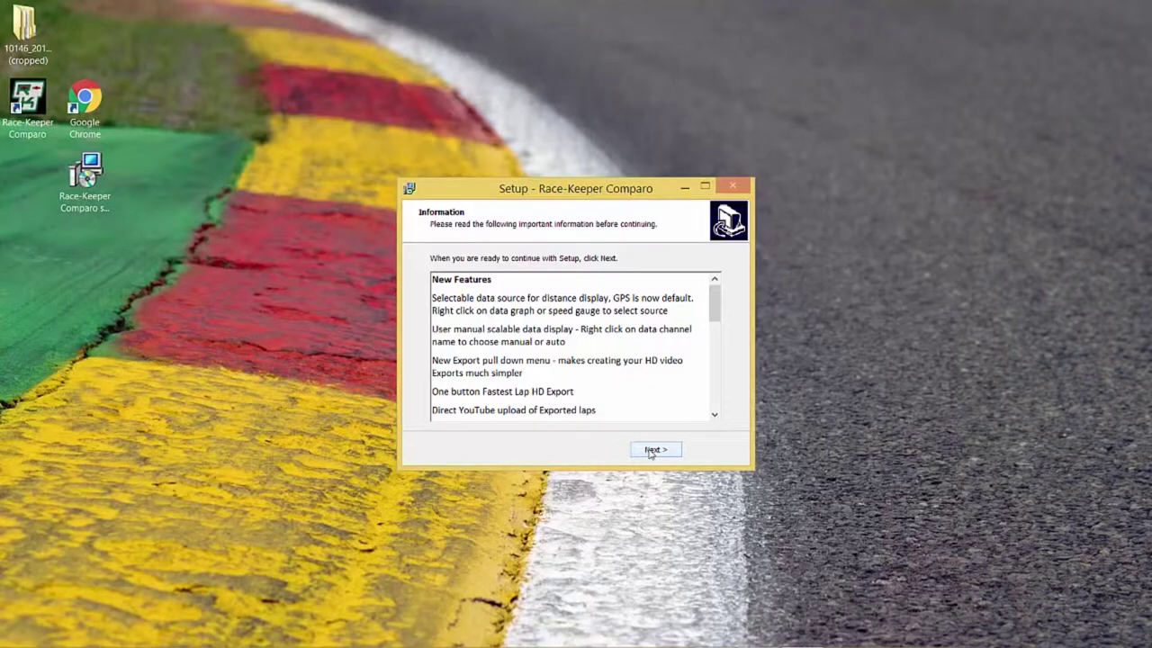
left_click(650, 450)
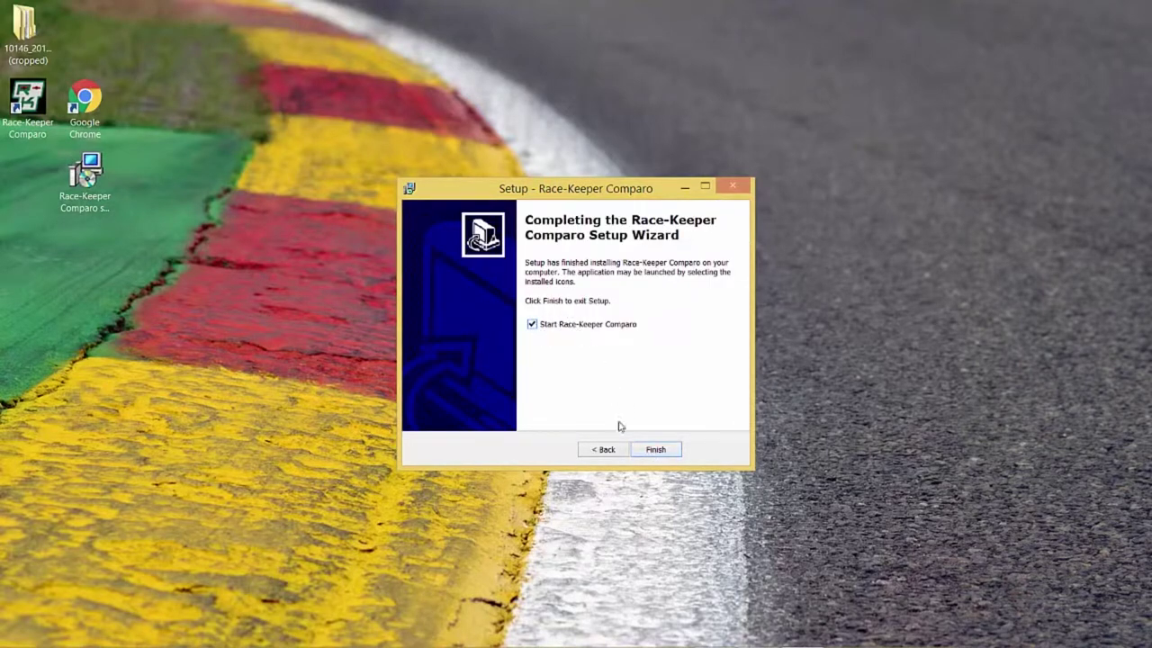
left_click(655, 450)
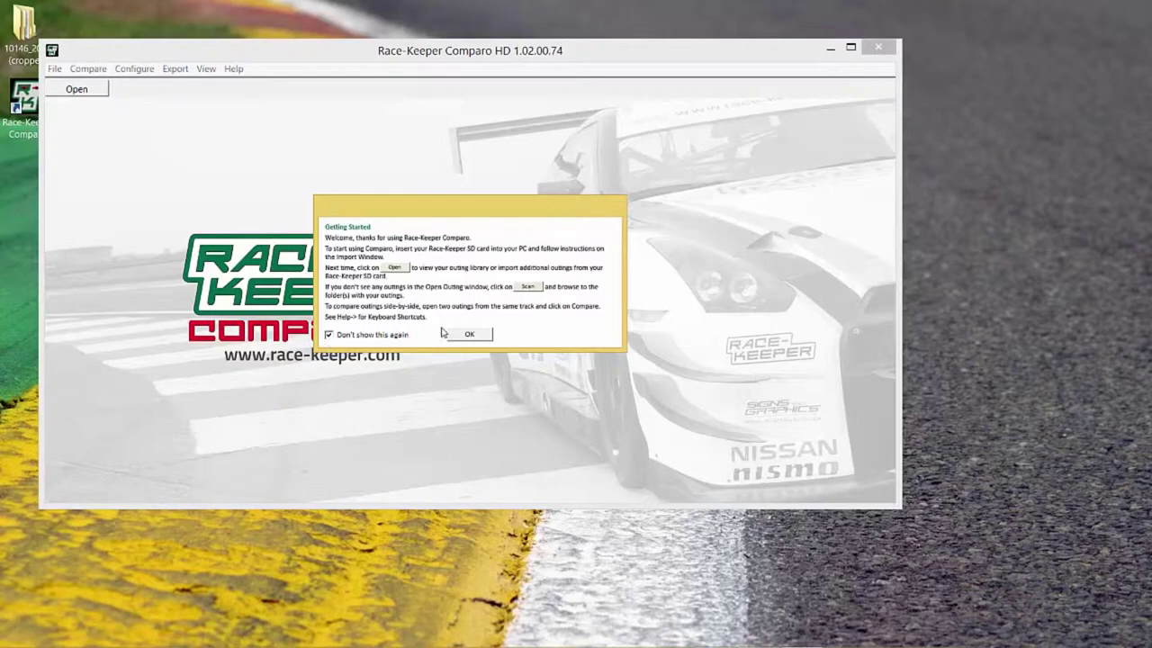
Dismiss the Getting Started tips, maximize Comparo HD, and bring up the Open Outing window.
left_click(457, 335)
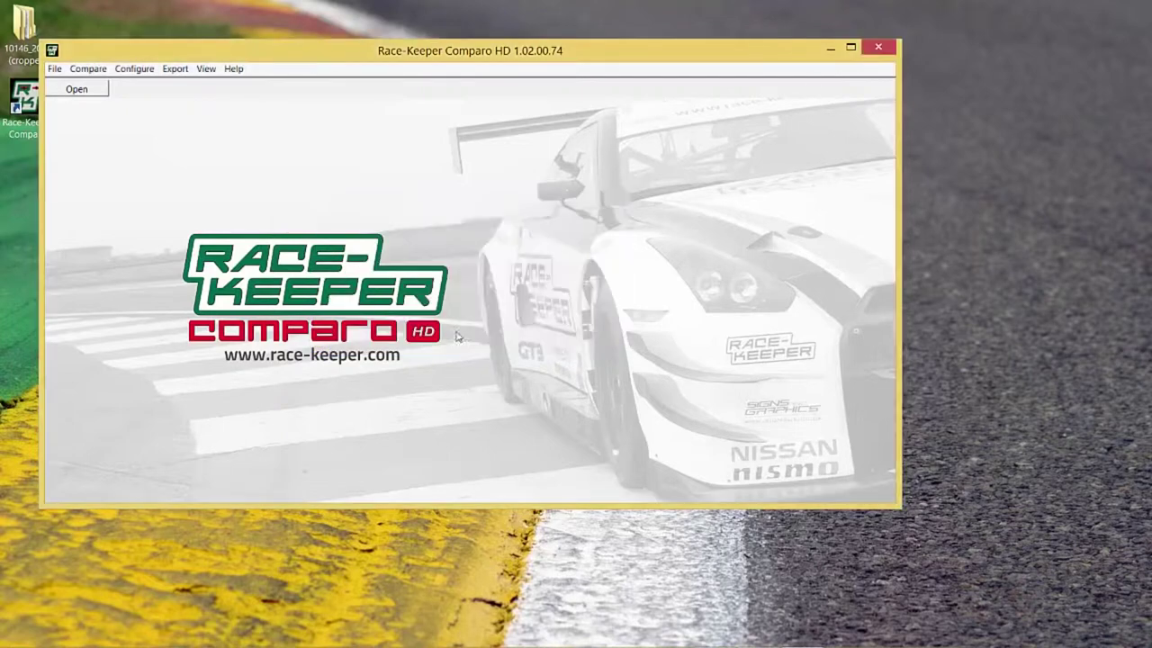
left_click(851, 50)
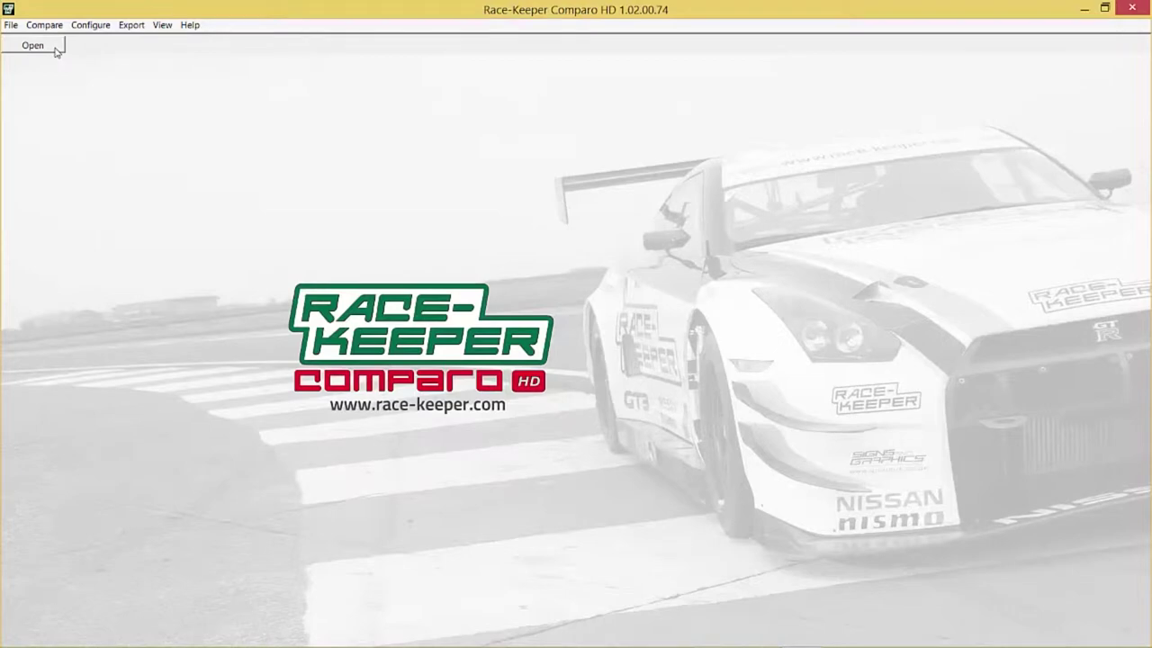
left_click(36, 45)
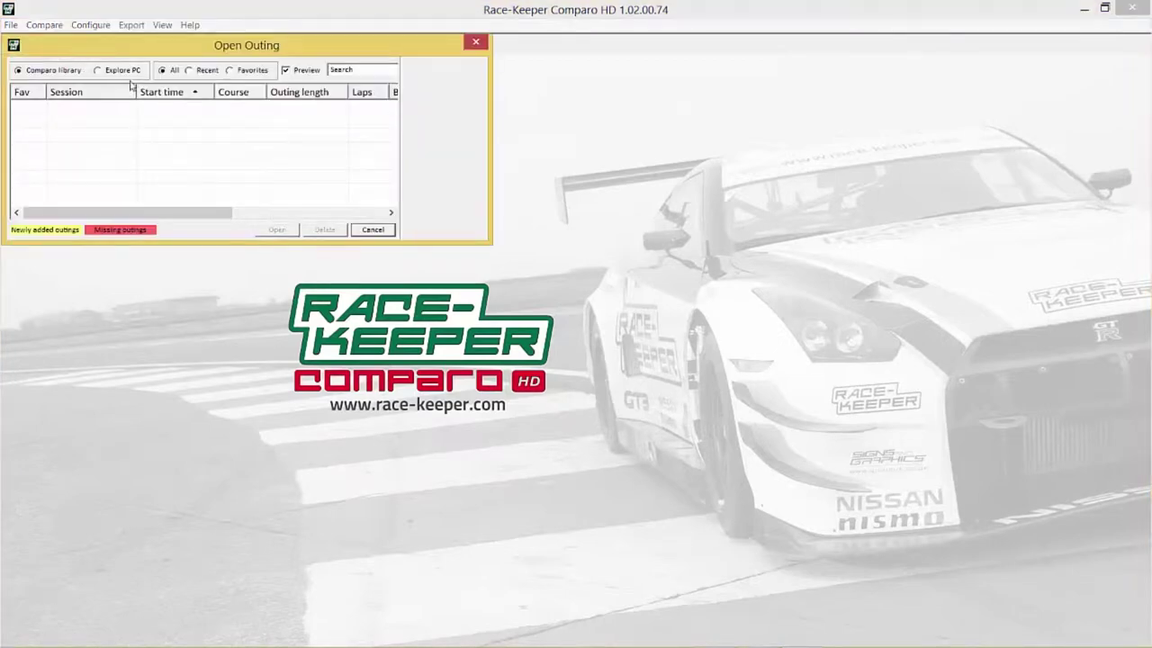
Enlarge the Open Outing window and browse to the 10146 folder on the Desktop.
left_click_drag(486, 243, 756, 468)
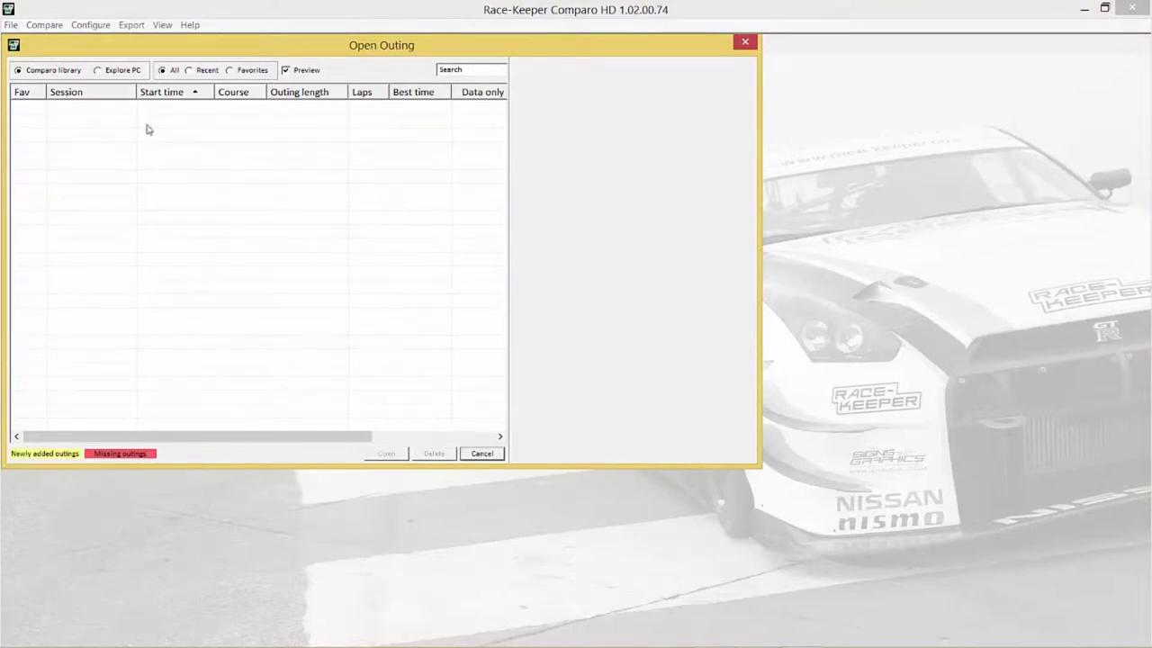
left_click(99, 71)
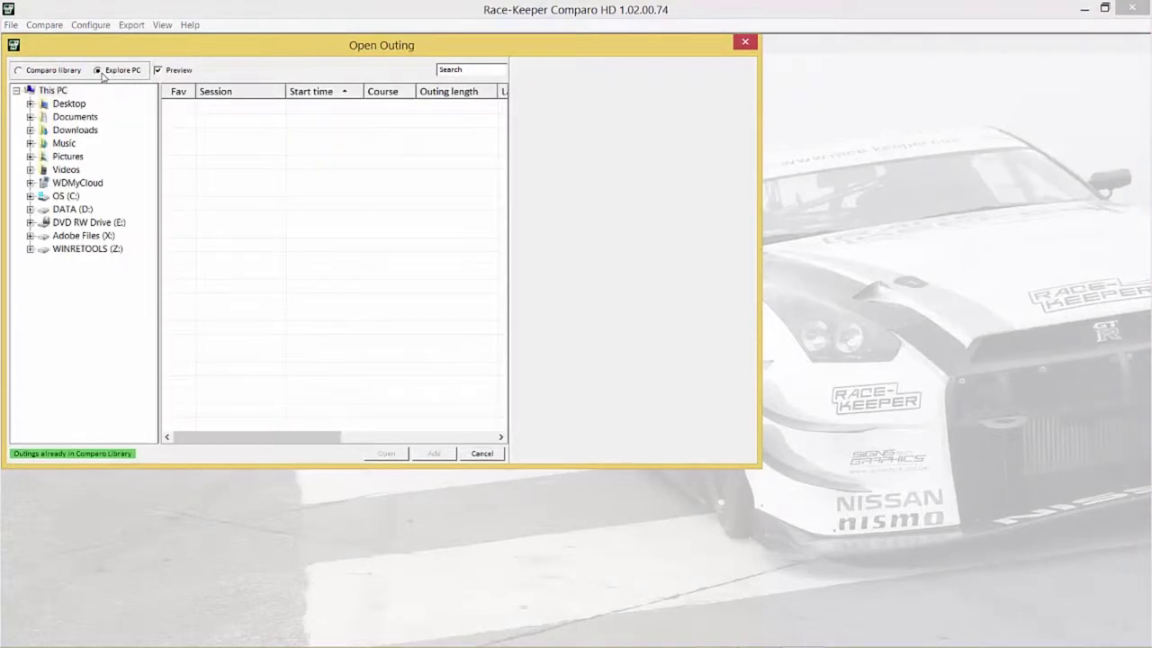
left_click(56, 106)
left_click(31, 104)
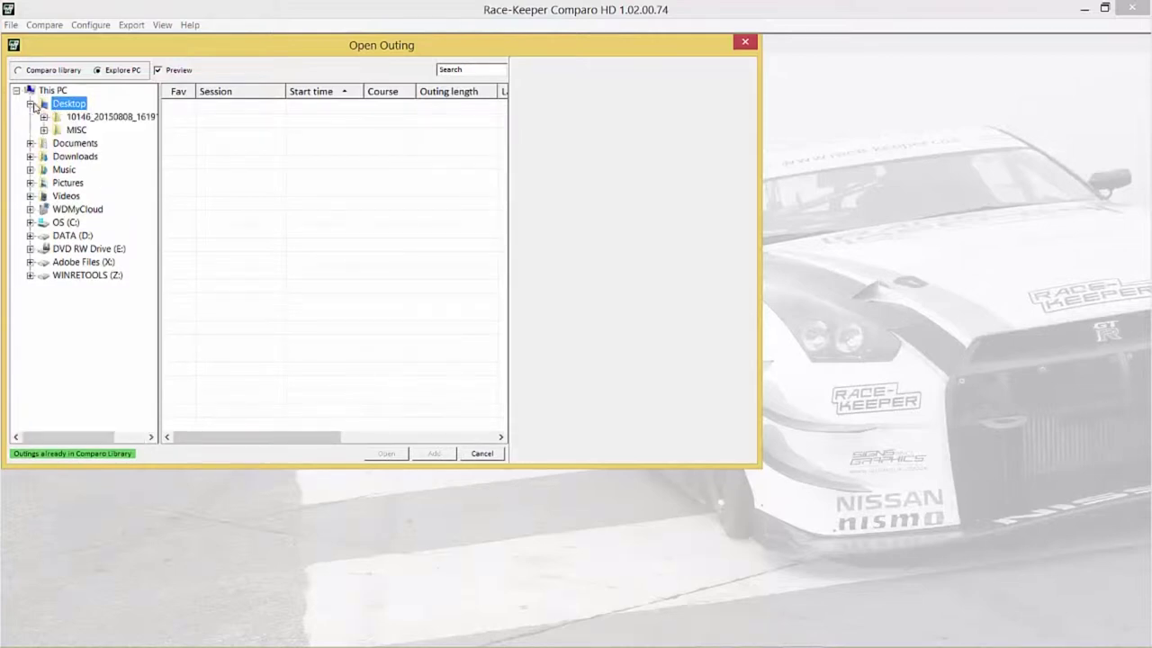
left_click(55, 118)
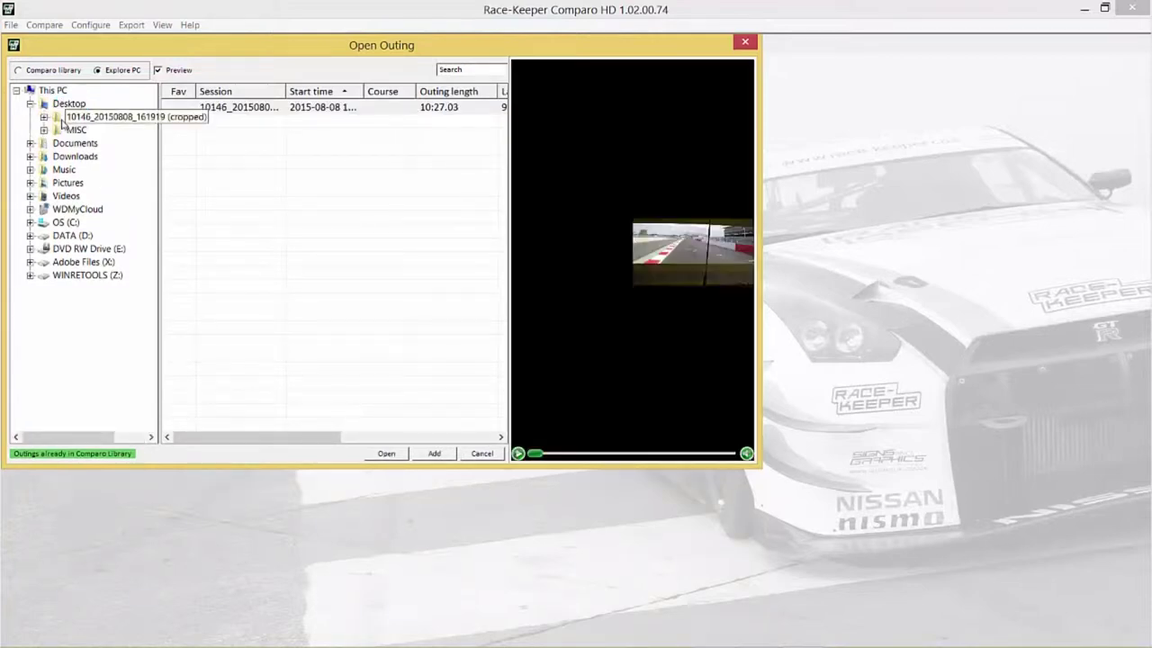
Preview the outing video, then load the 10146_20150808_161919 outing into the main window.
left_click(519, 454)
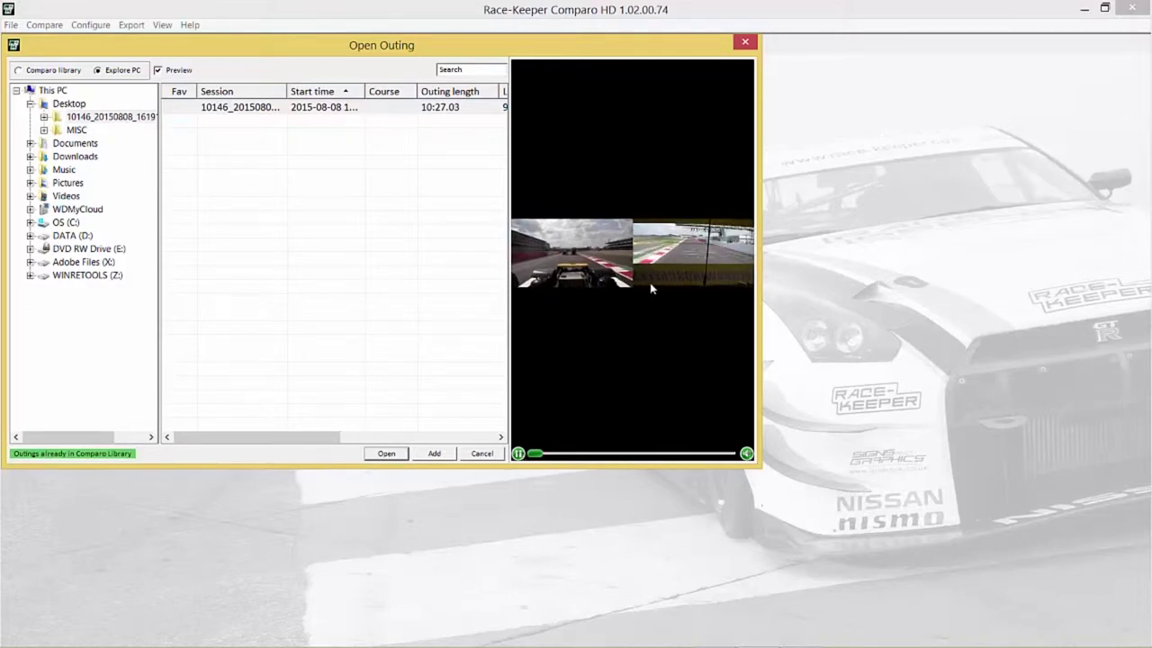
left_click(519, 454)
left_click(333, 106)
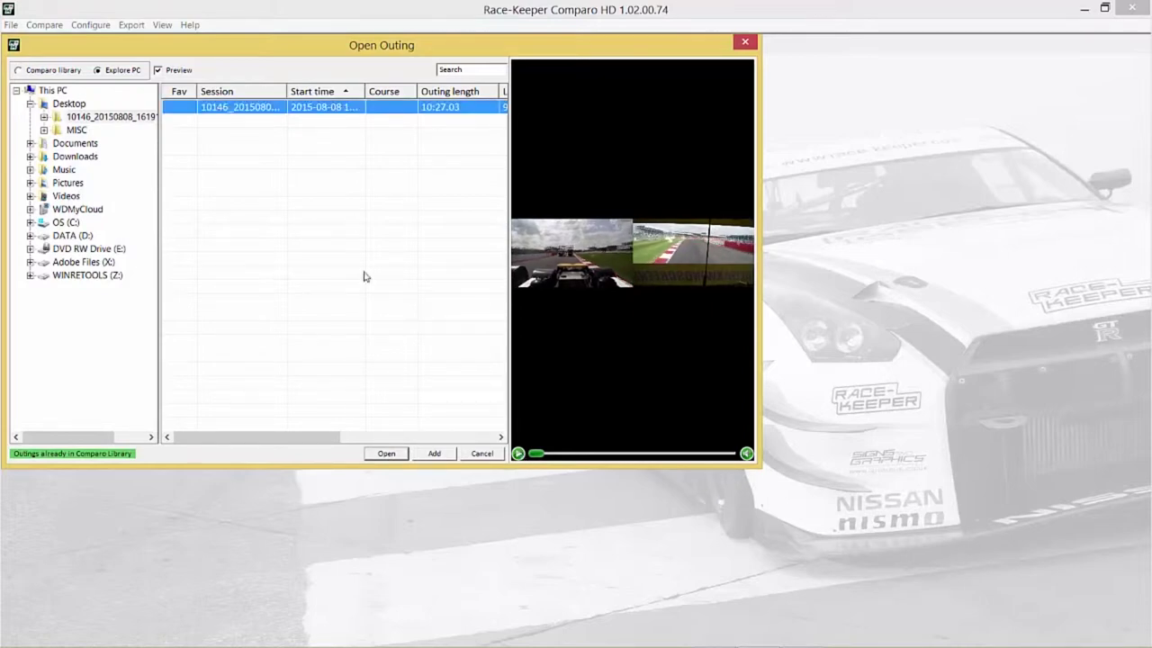
left_click(396, 456)
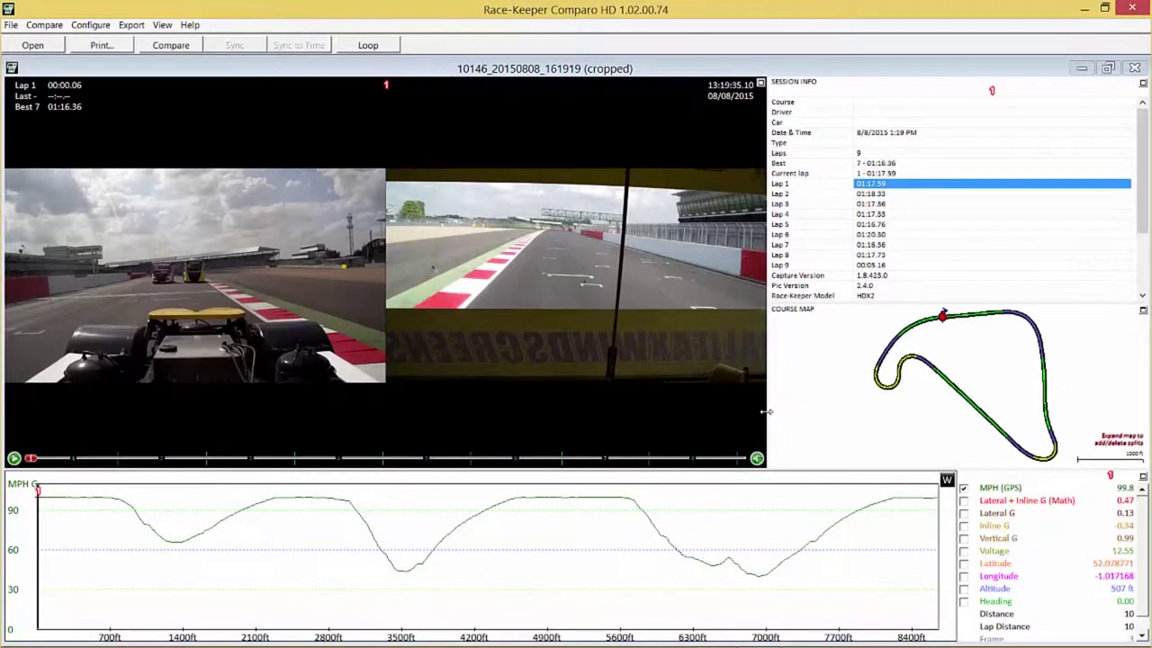
Widen the video area and add Lateral G and Inline G traces to the speed graph.
left_click_drag(768, 412, 958, 394)
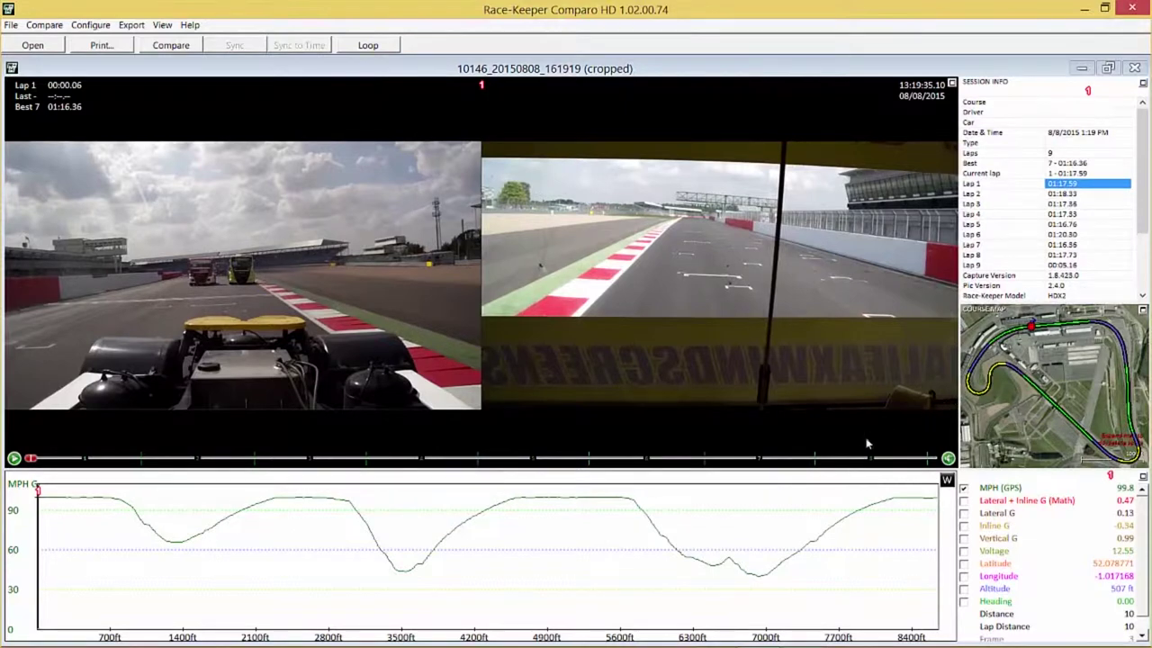
left_click(964, 514)
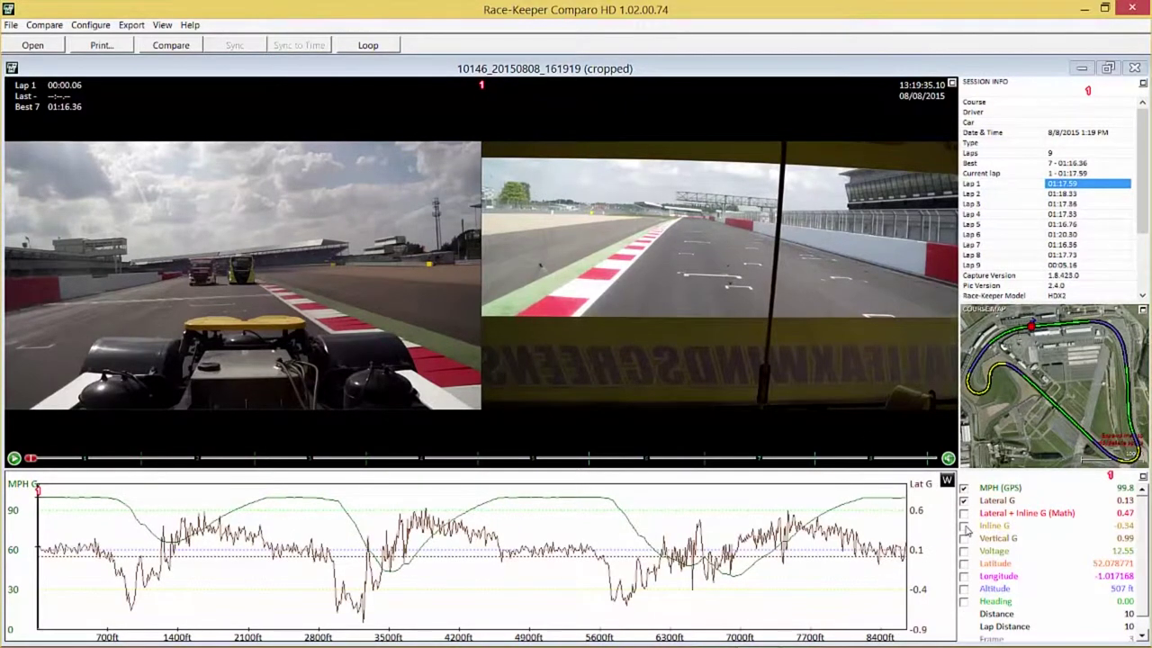
left_click(964, 526)
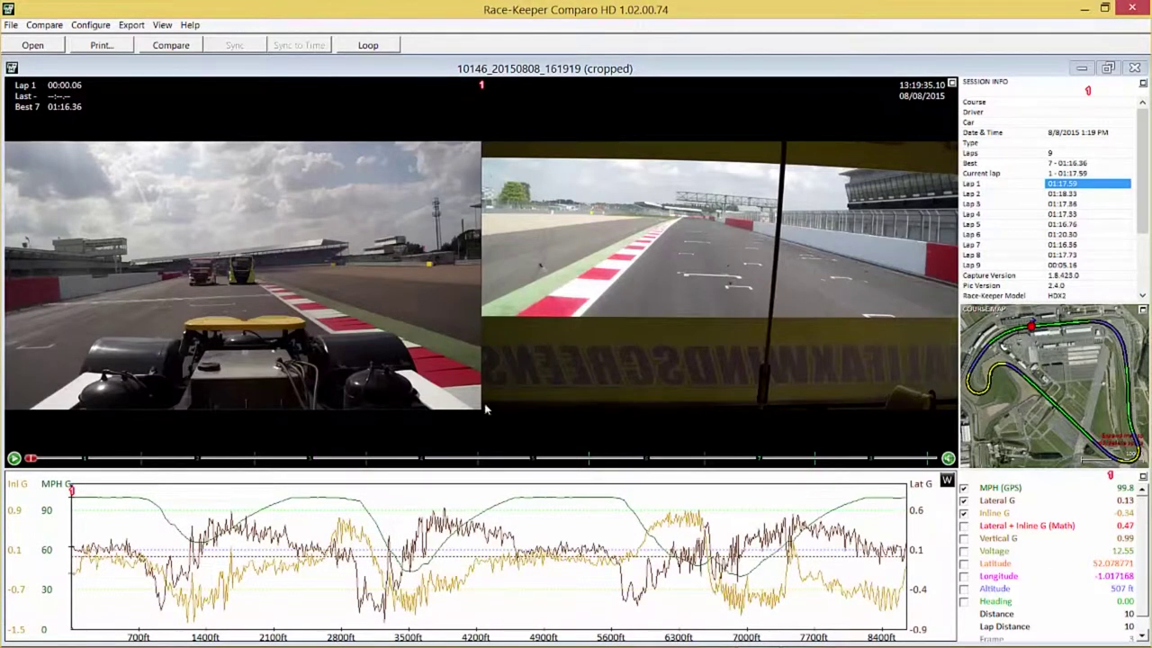
left_click(104, 26)
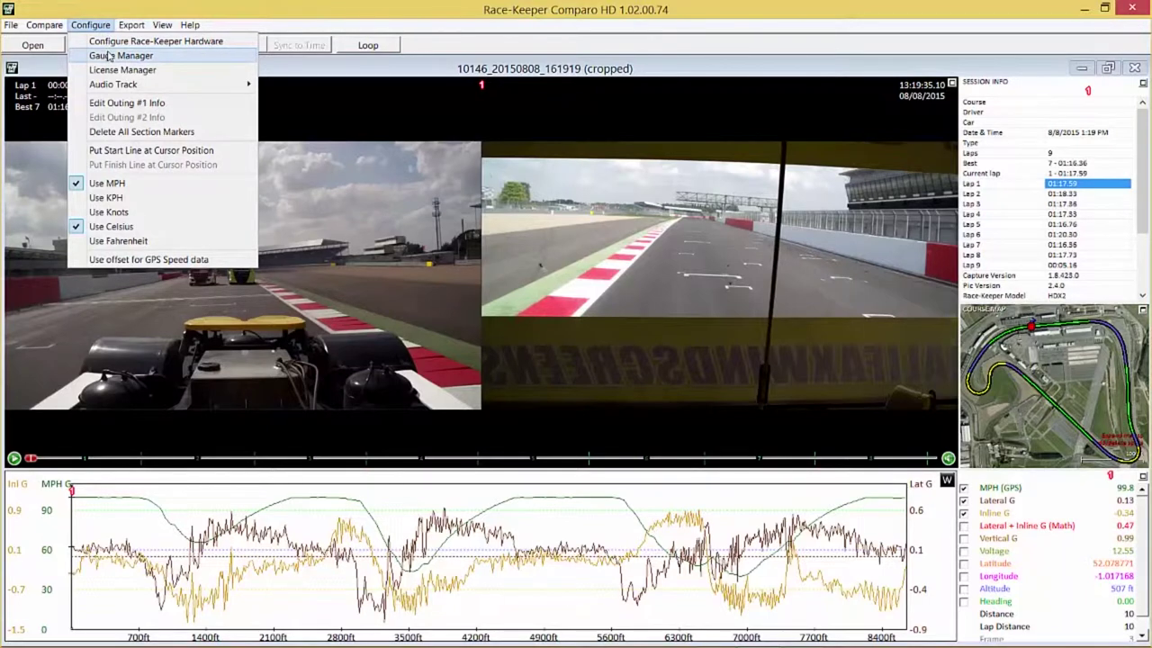
In Gauge Manager, enable the speedometer with digital readout and a 2G Circle Black accelerometer.
left_click(109, 57)
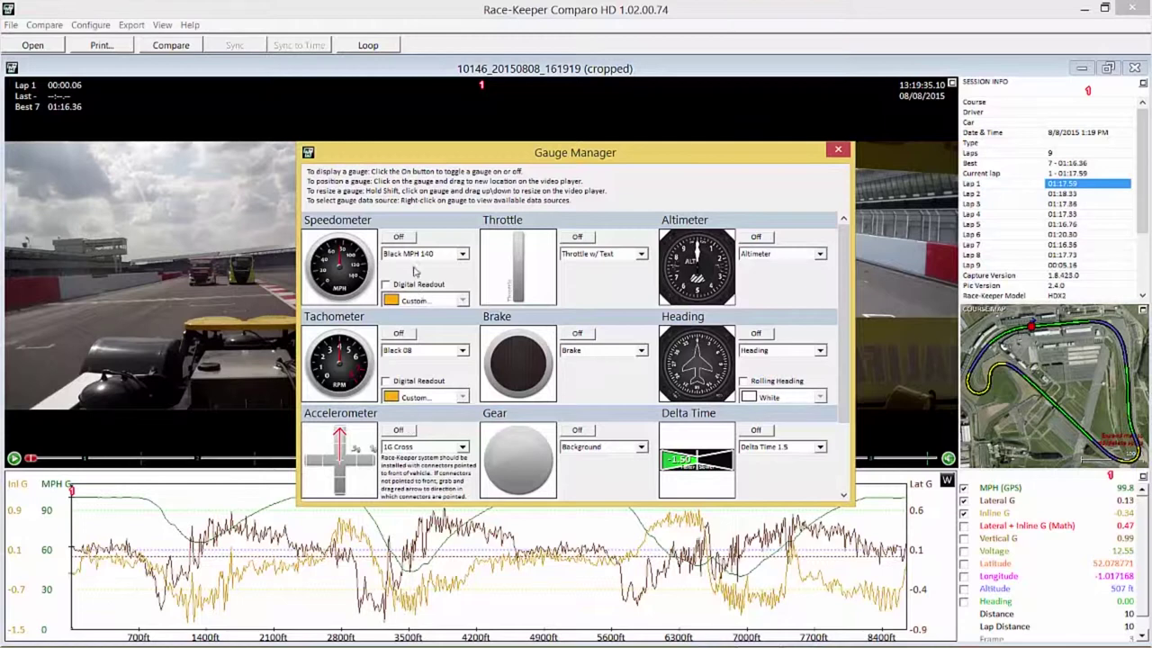
left_click(401, 237)
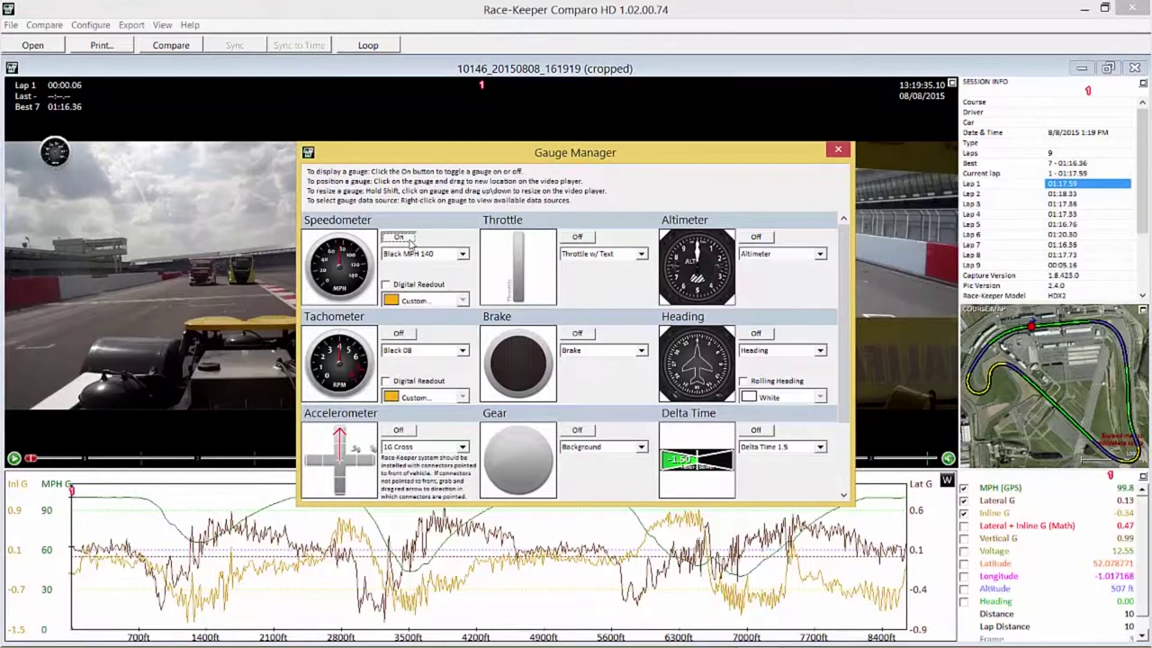
left_click(392, 285)
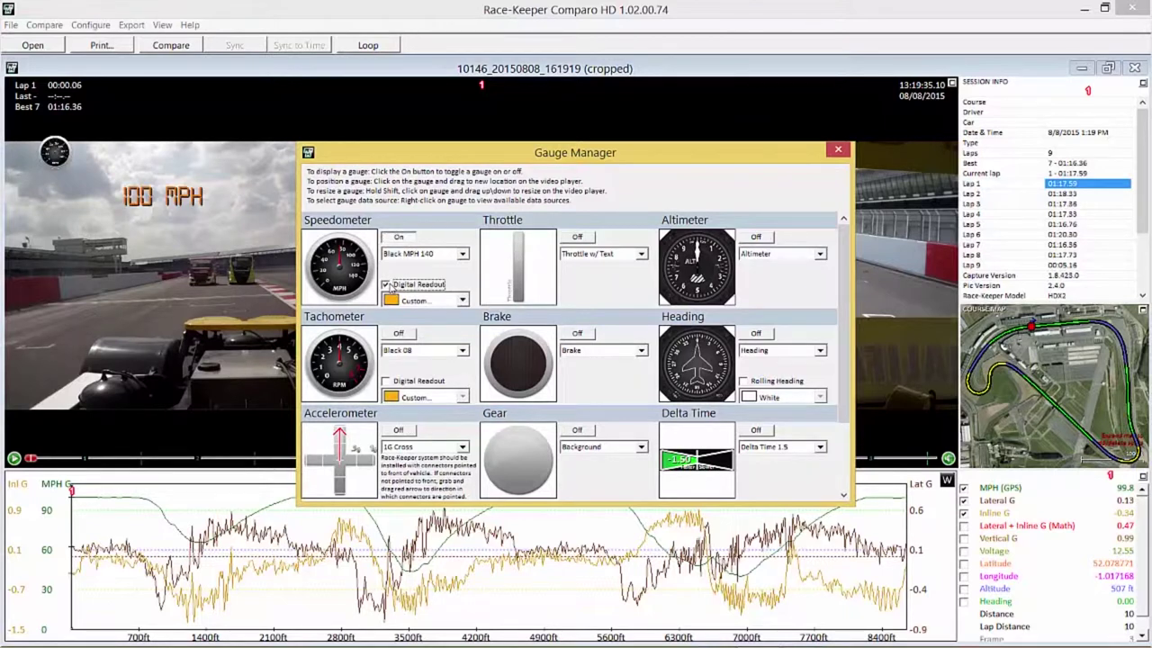
left_click(398, 432)
left_click(409, 447)
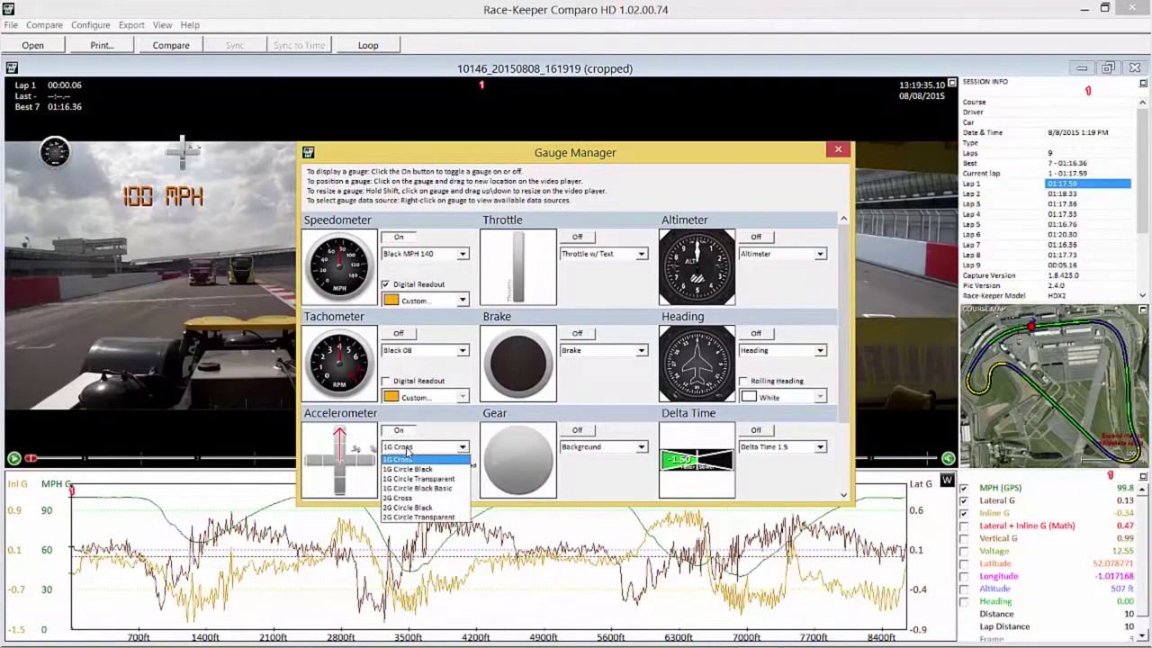
left_click(411, 508)
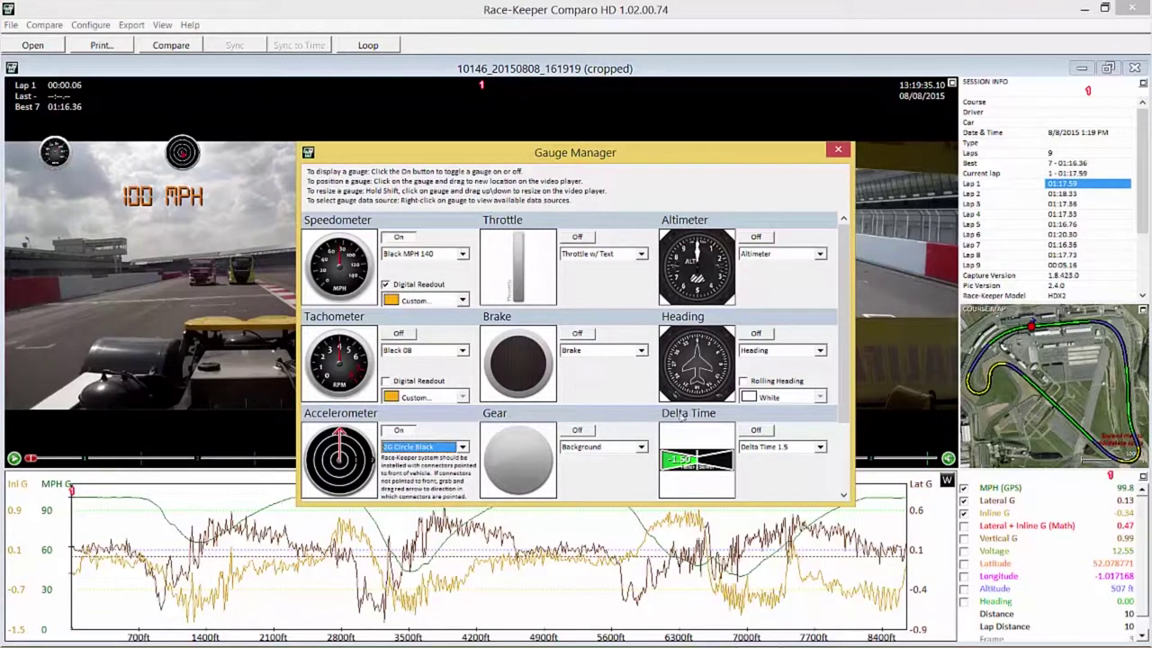
left_click(837, 150)
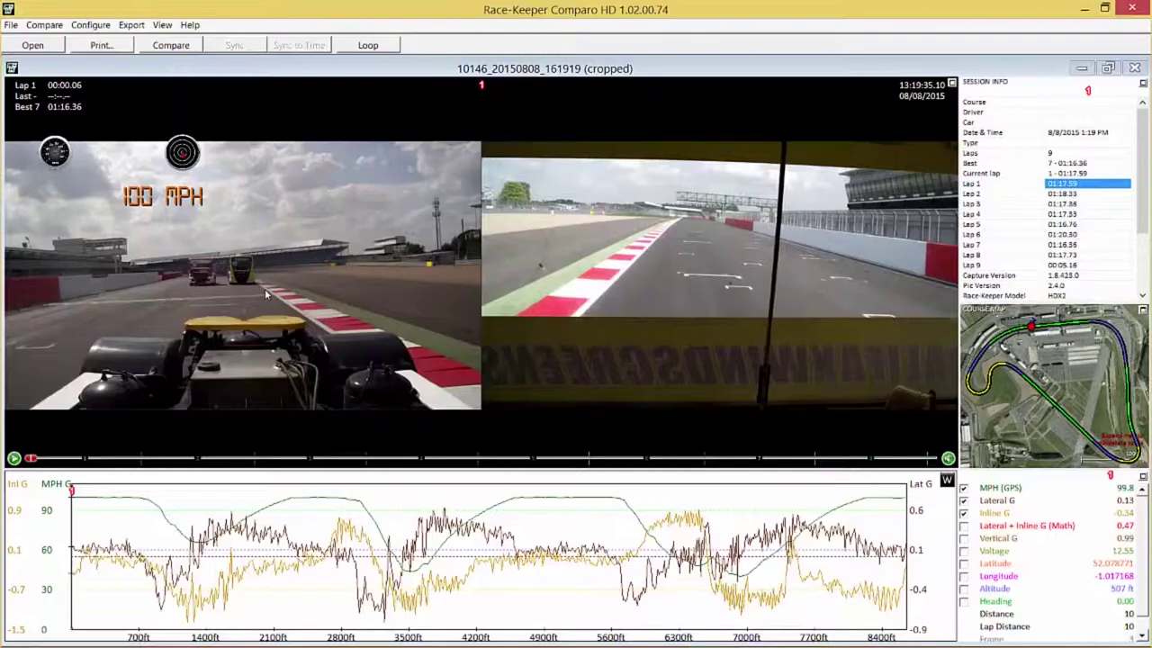
Start playback and place the speedometer, G gauge and speed readout low on the driver's video.
key("space")
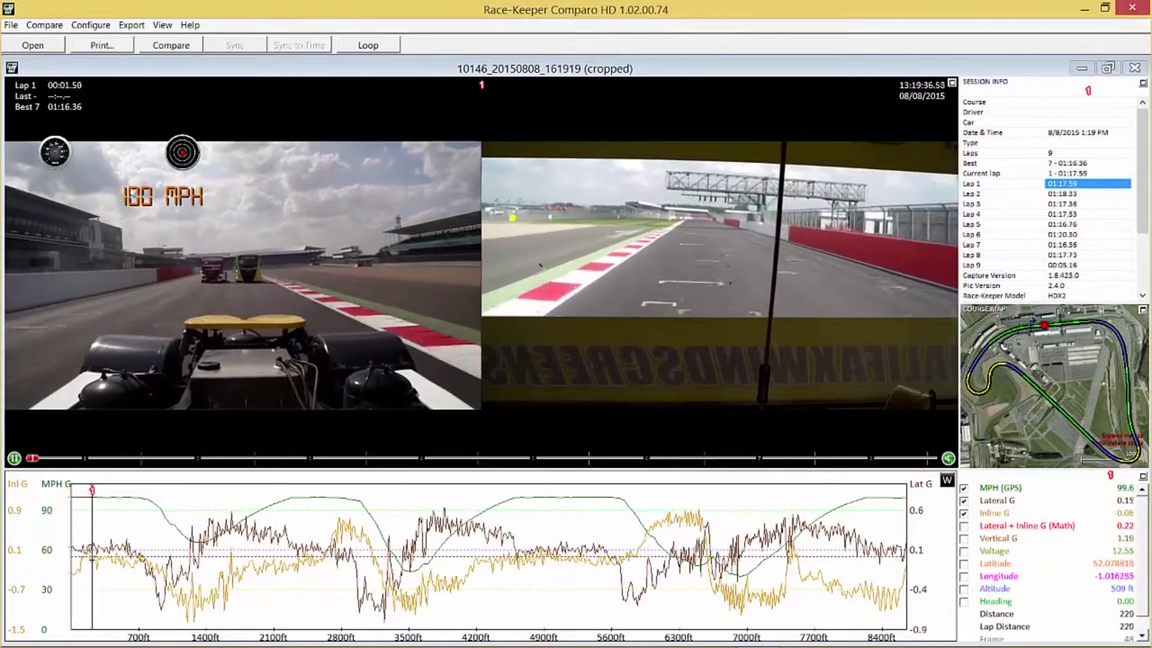
left_click_drag(65, 165, 135, 365)
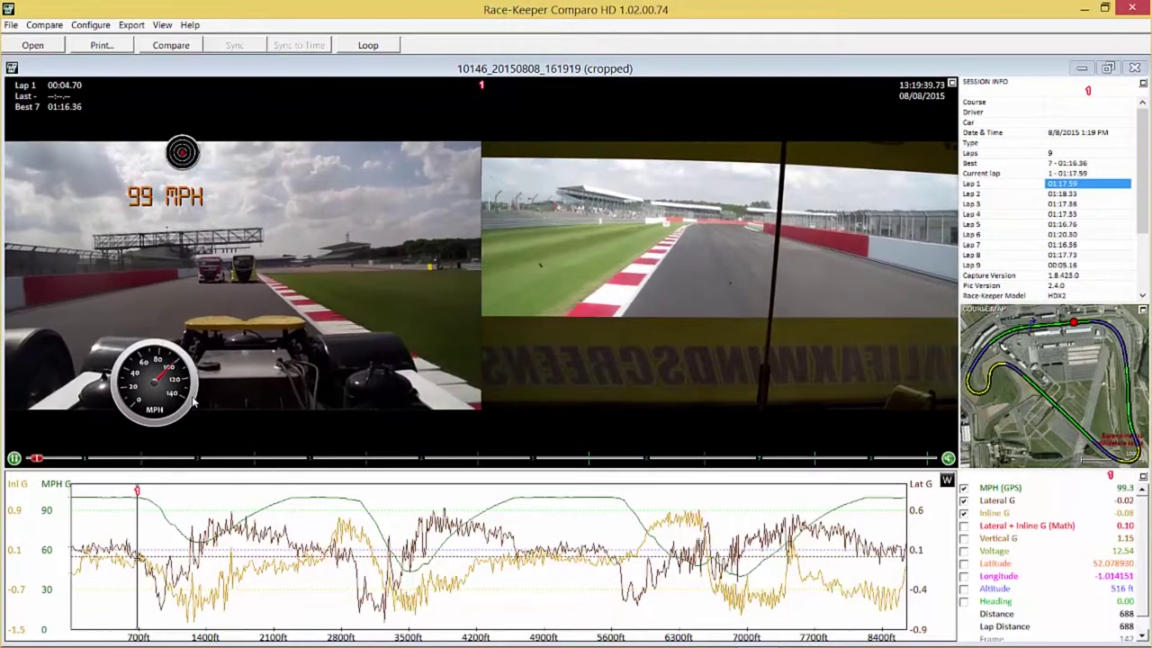
left_click_drag(183, 153, 260, 373)
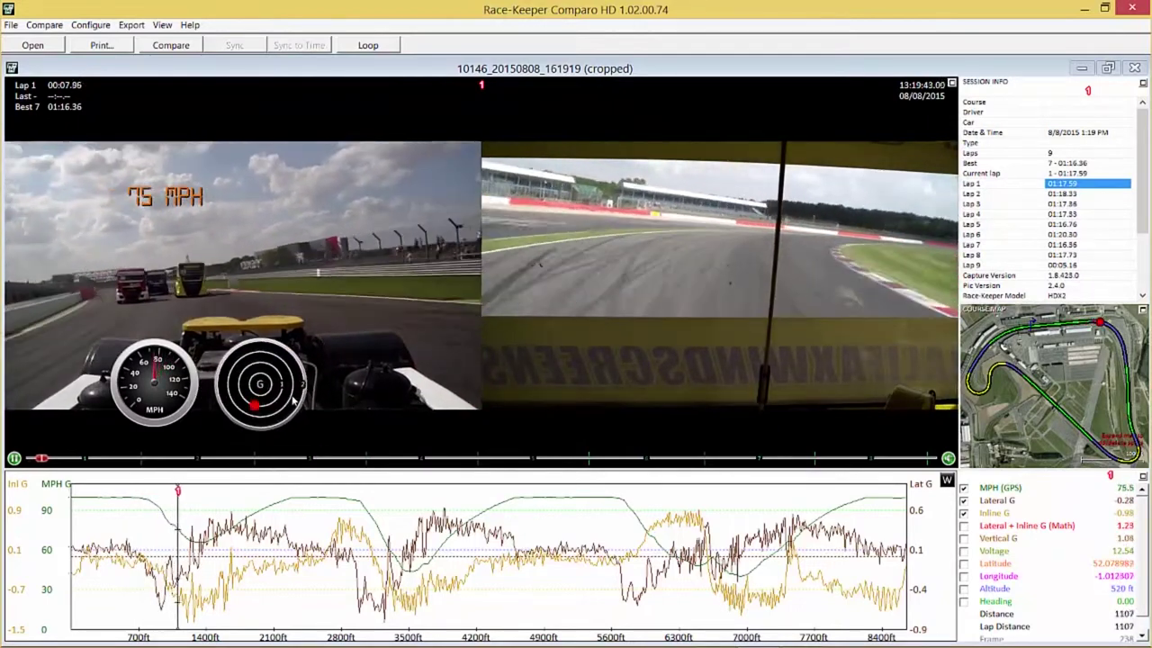
left_click_drag(190, 186, 220, 300)
scroll(224, 306, "up", 2)
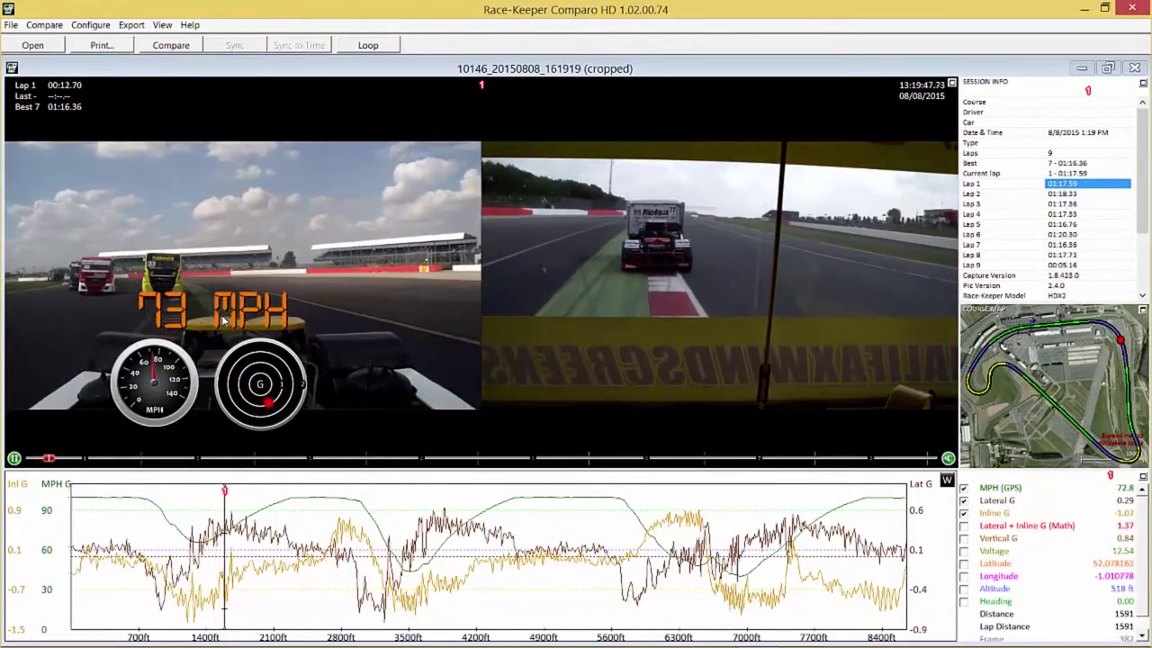
In full screen, move the track map upper right, shift the G gauge right, and nudge lap timing.
double_click(363, 273)
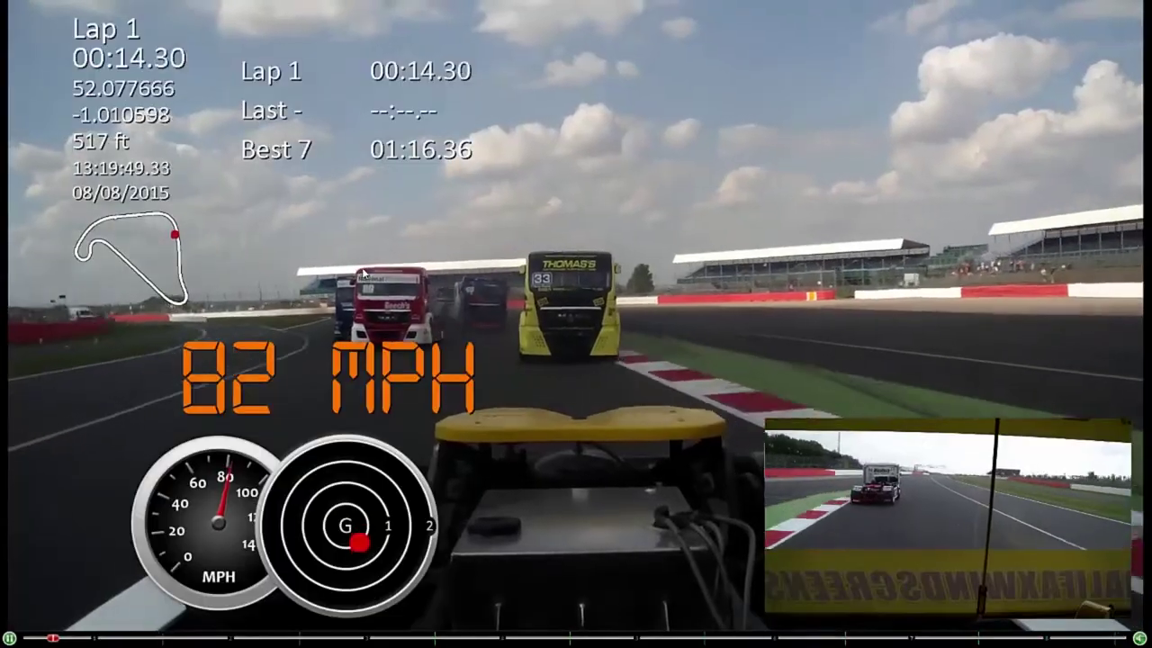
left_click_drag(174, 265, 769, 192)
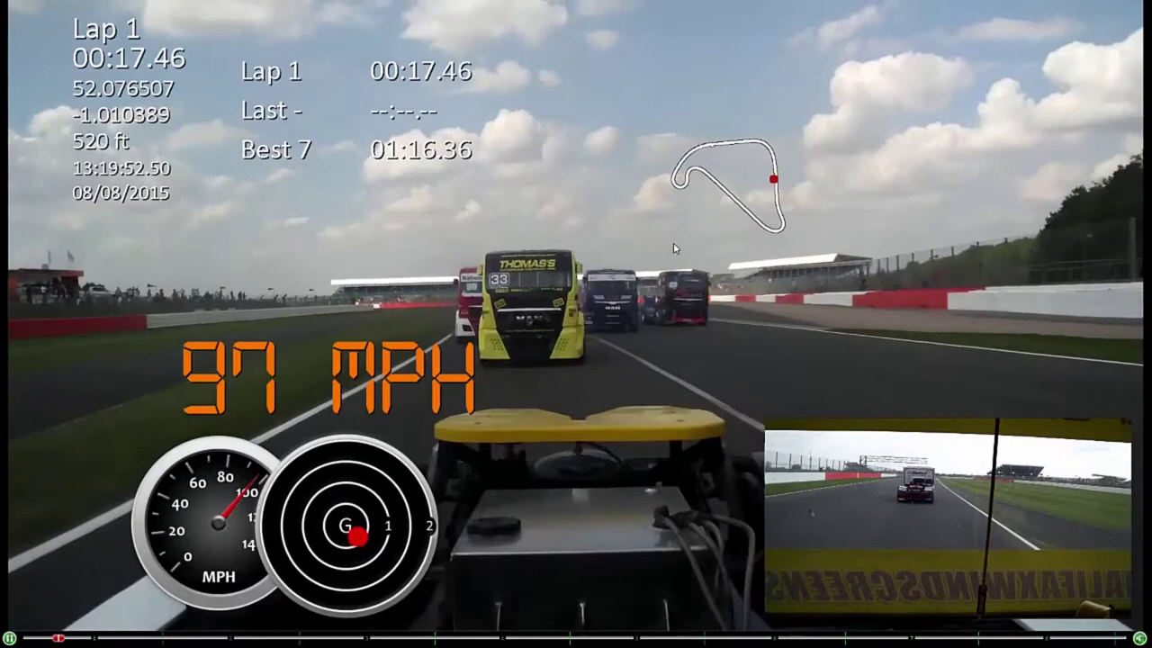
left_click_drag(346, 537, 553, 537)
left_click_drag(371, 148, 391, 170)
double_click(593, 295)
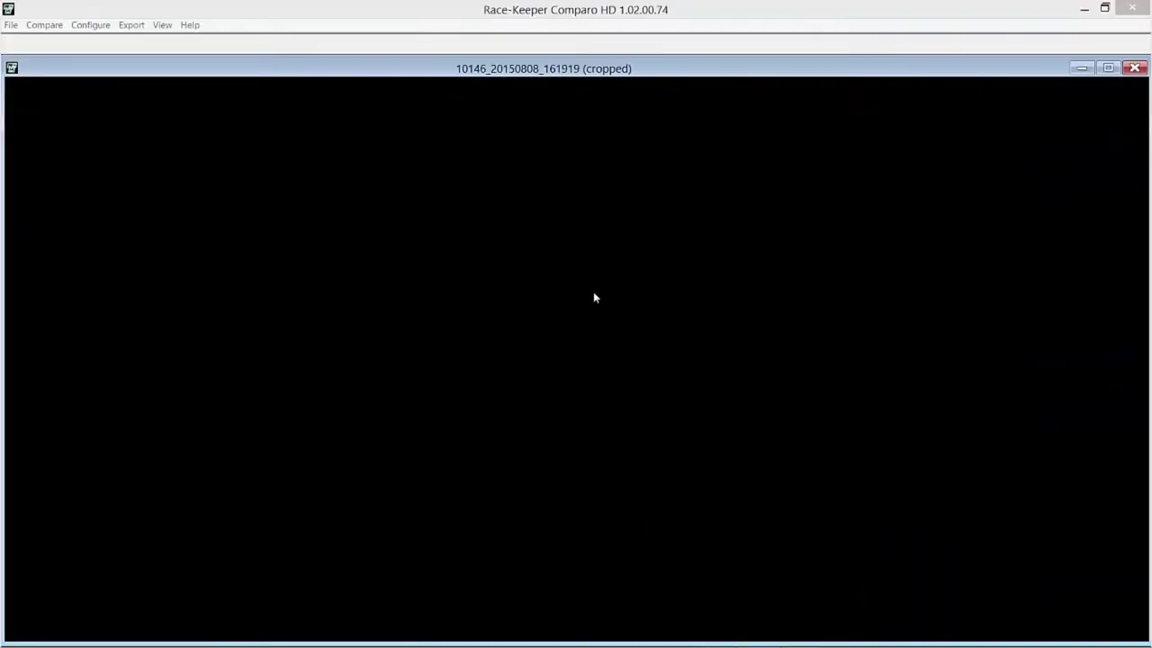
Turn off the Altitude, Longitude, Latitude, Time/Date, Lap Number and Lap Timer full-screen overlays.
left_click(92, 25)
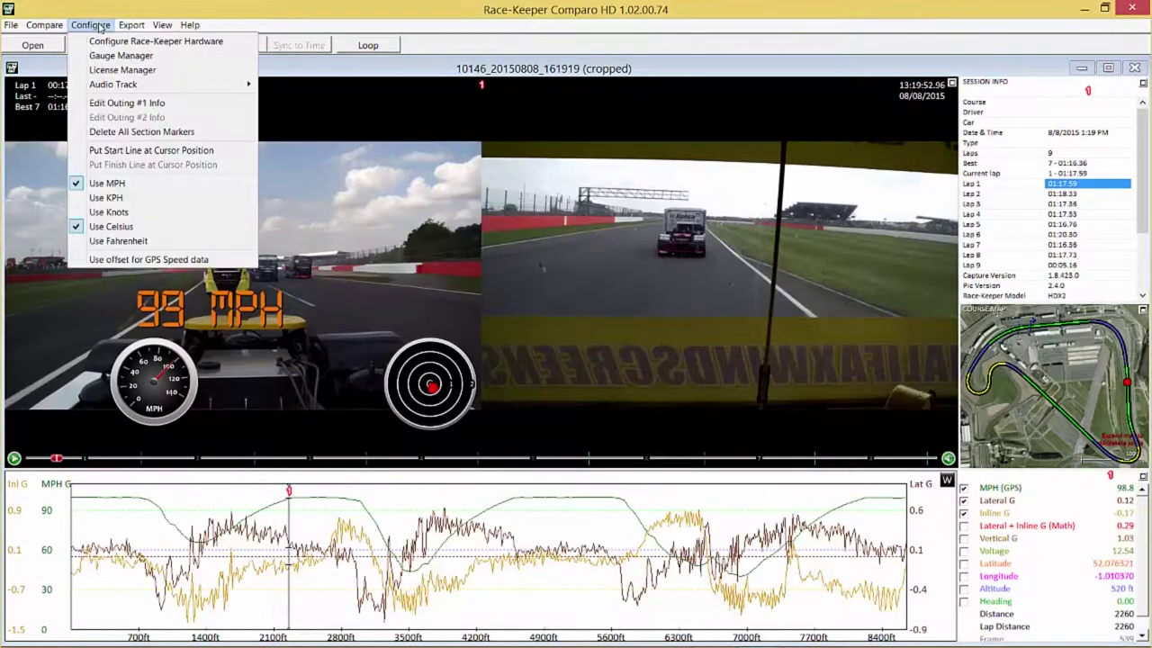
left_click(106, 57)
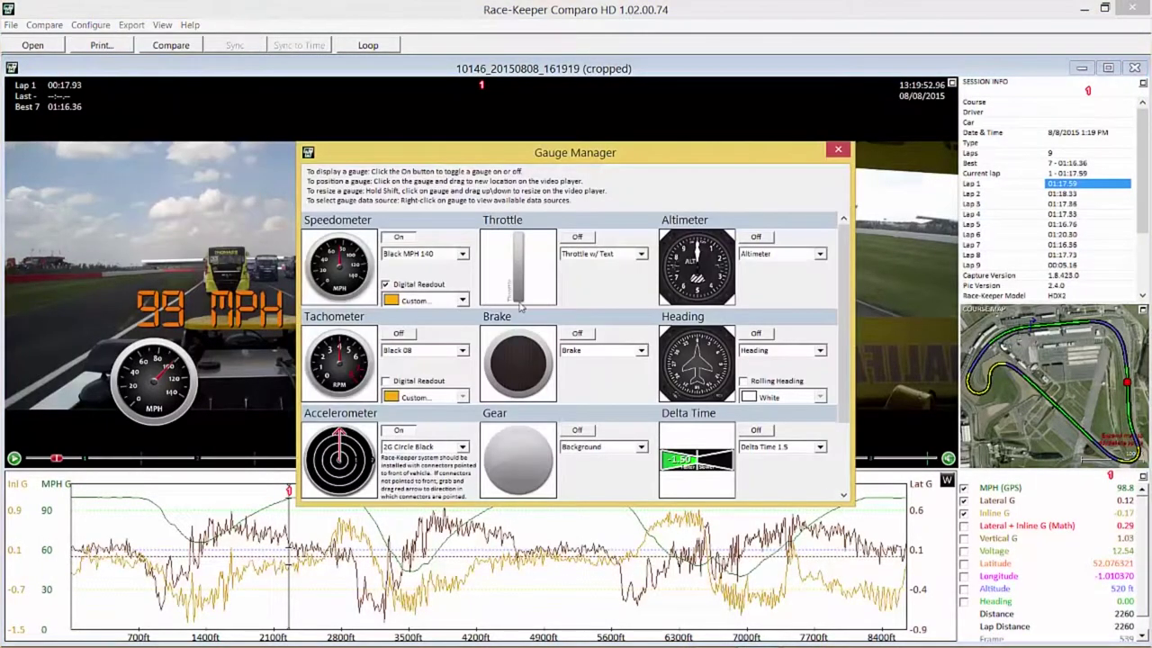
left_click_drag(844, 315, 838, 458)
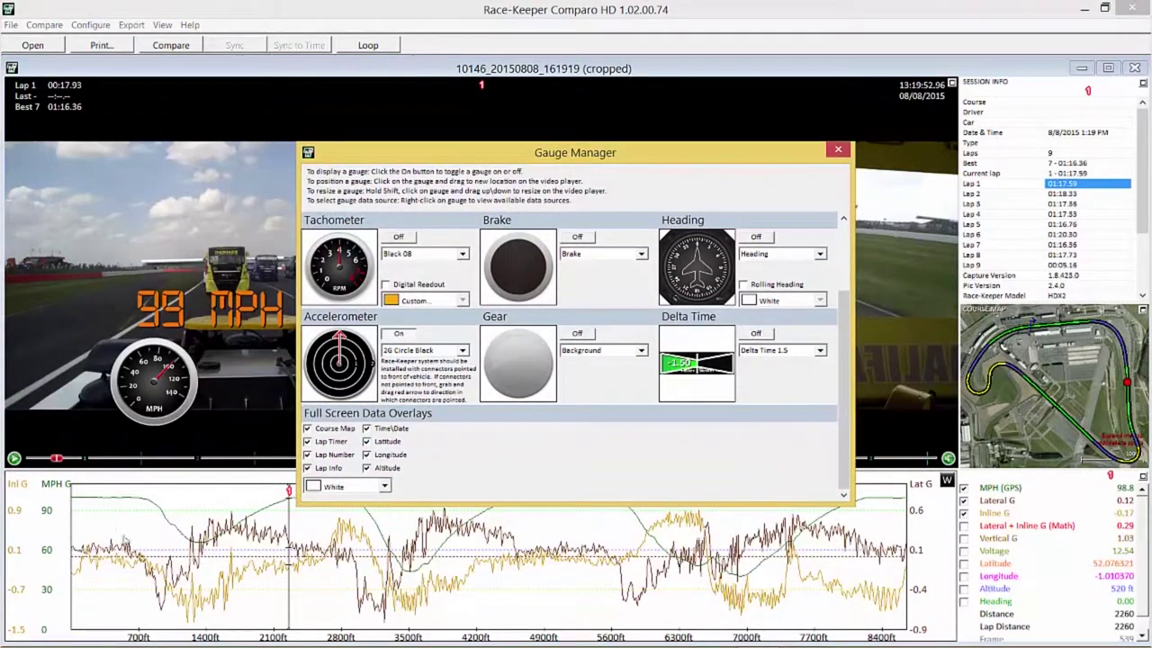
left_click(367, 468)
left_click(367, 454)
left_click(368, 441)
left_click(367, 428)
left_click(307, 455)
left_click(307, 442)
left_click(836, 150)
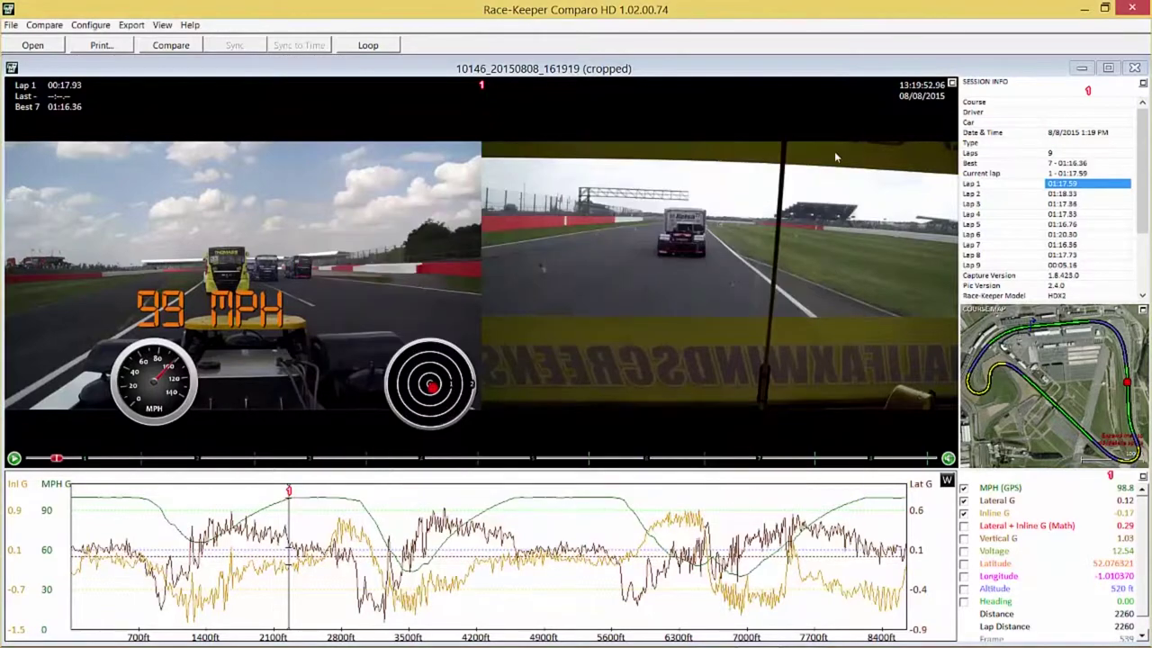
In full screen, put lap timing and map in top corners, rear inset top centre, shrunken gauges bottom, speed bottom centre.
double_click(315, 286)
left_click_drag(208, 181, 124, 119)
left_click_drag(758, 206, 1088, 125)
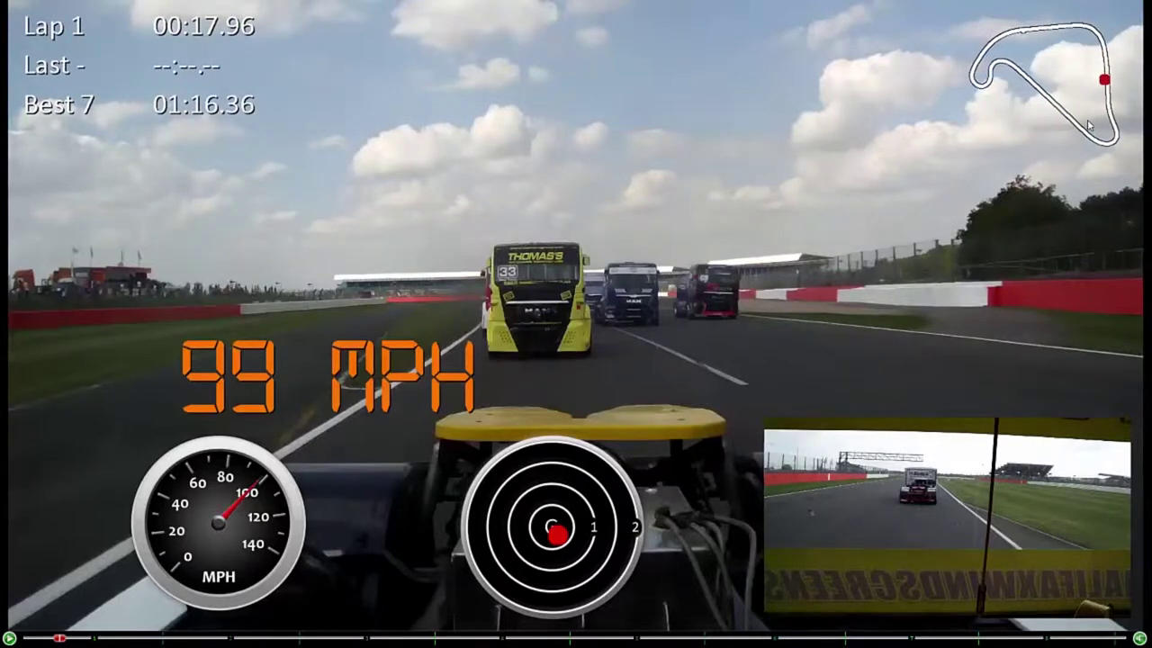
left_click_drag(964, 504, 539, 87)
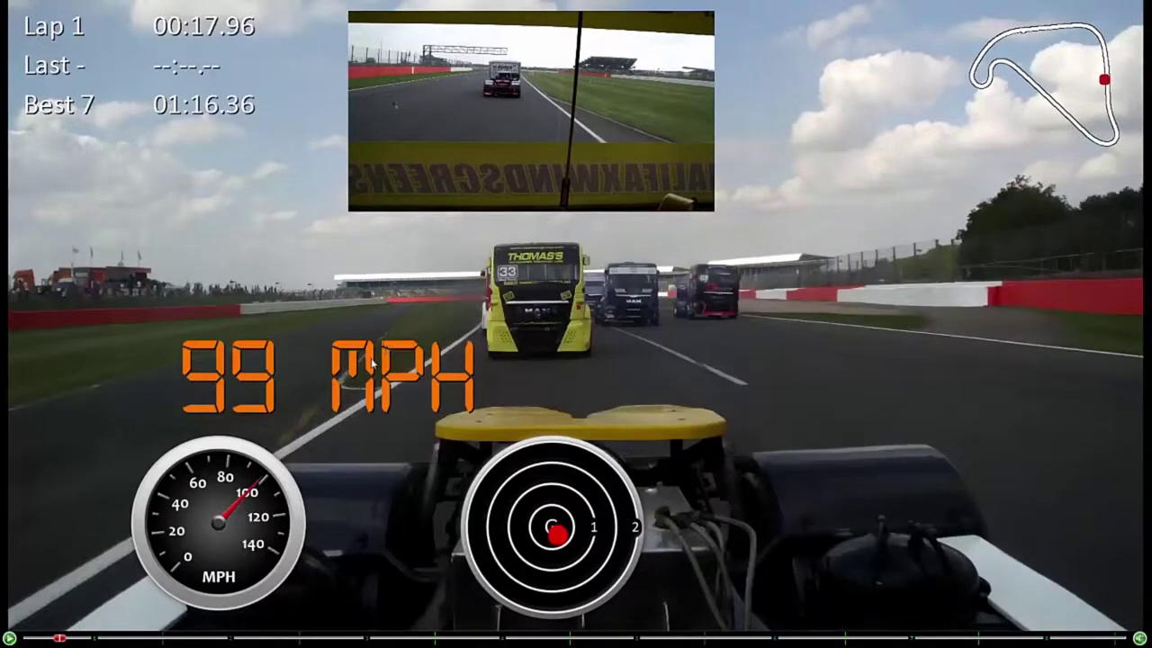
left_click_drag(270, 569, 91, 564)
left_click_drag(610, 563, 1051, 556)
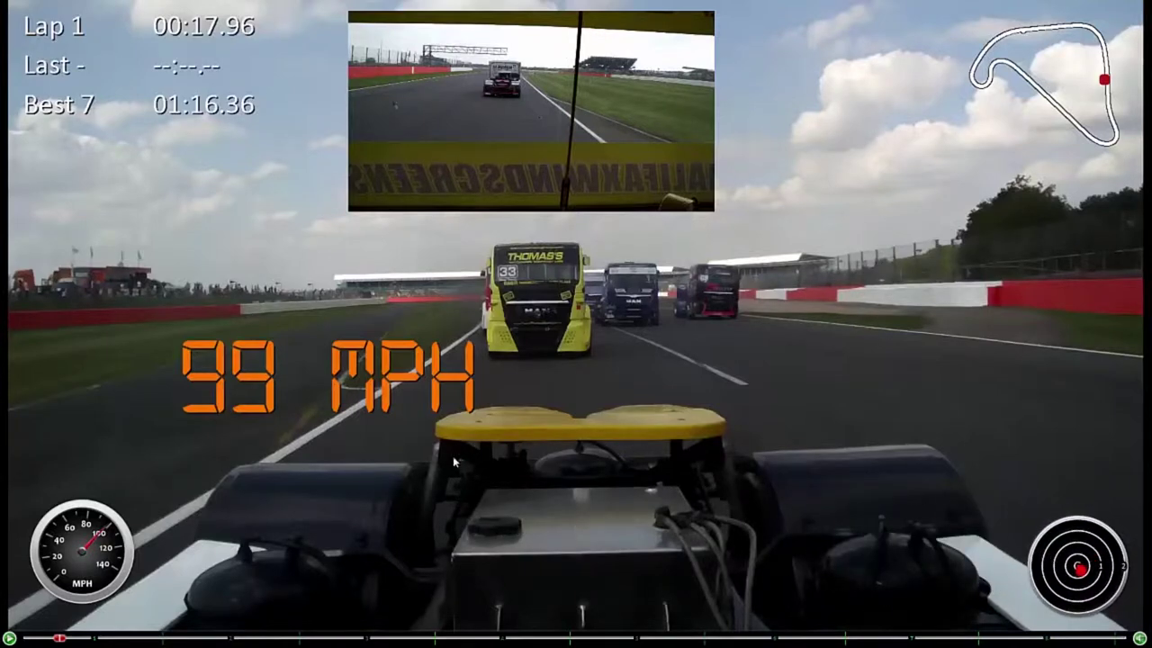
left_click_drag(435, 410, 686, 585)
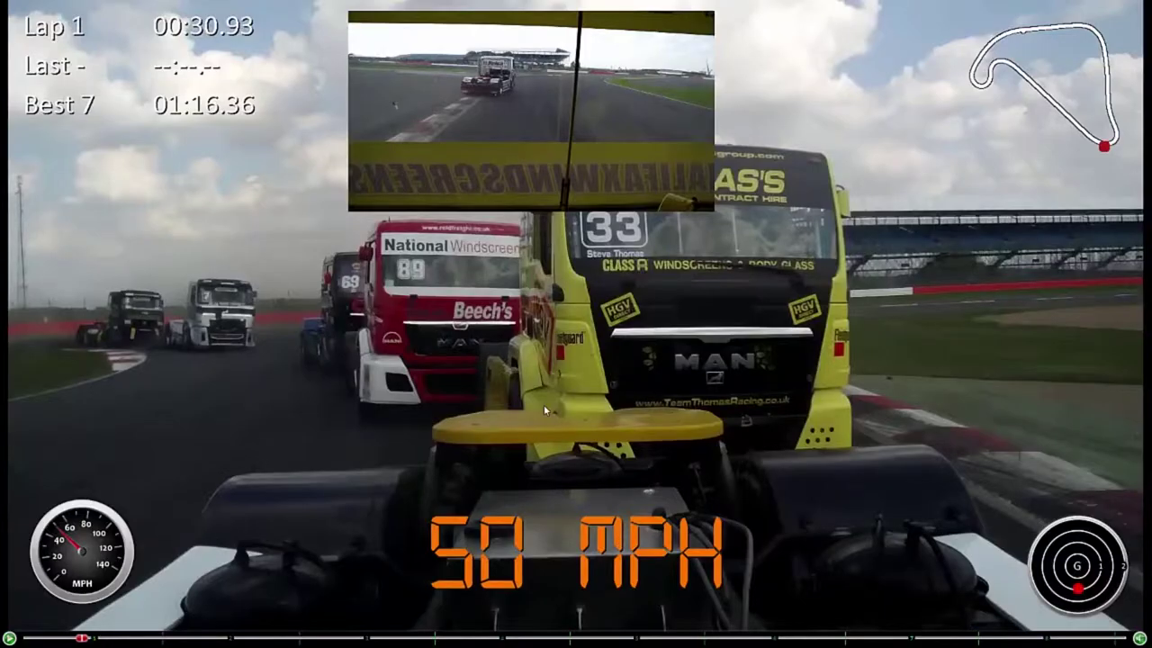
key("Escape")
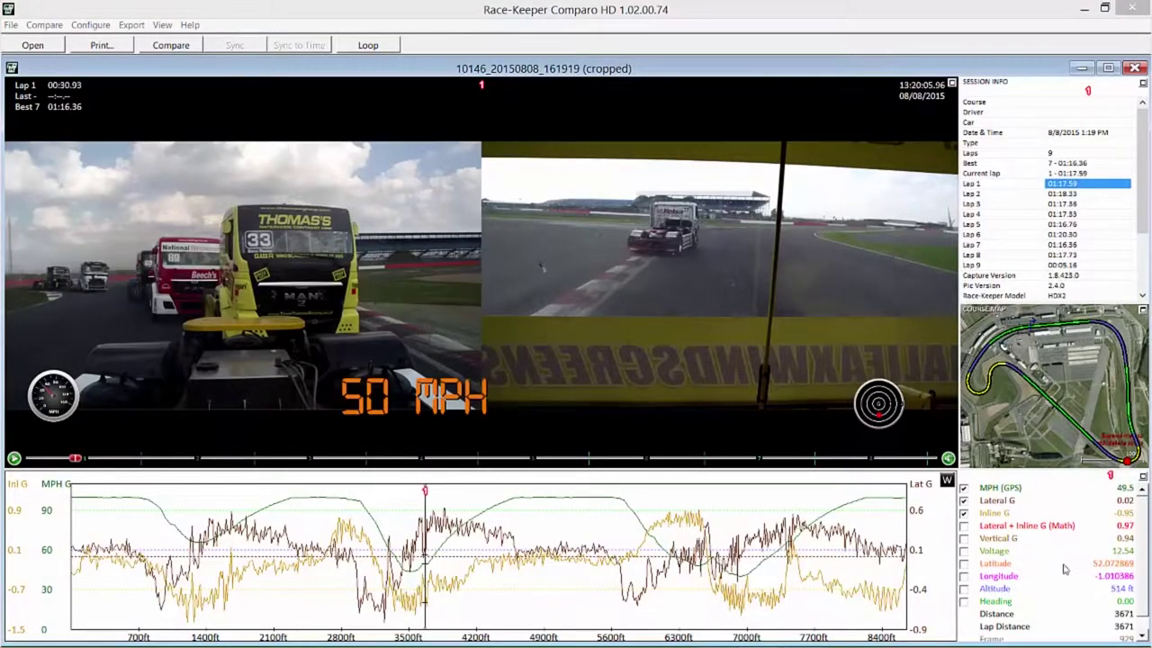
Open the enlarged course map and cycle track colouring through Lateral G, Inline G, then back to MPH (GPS).
key("m")
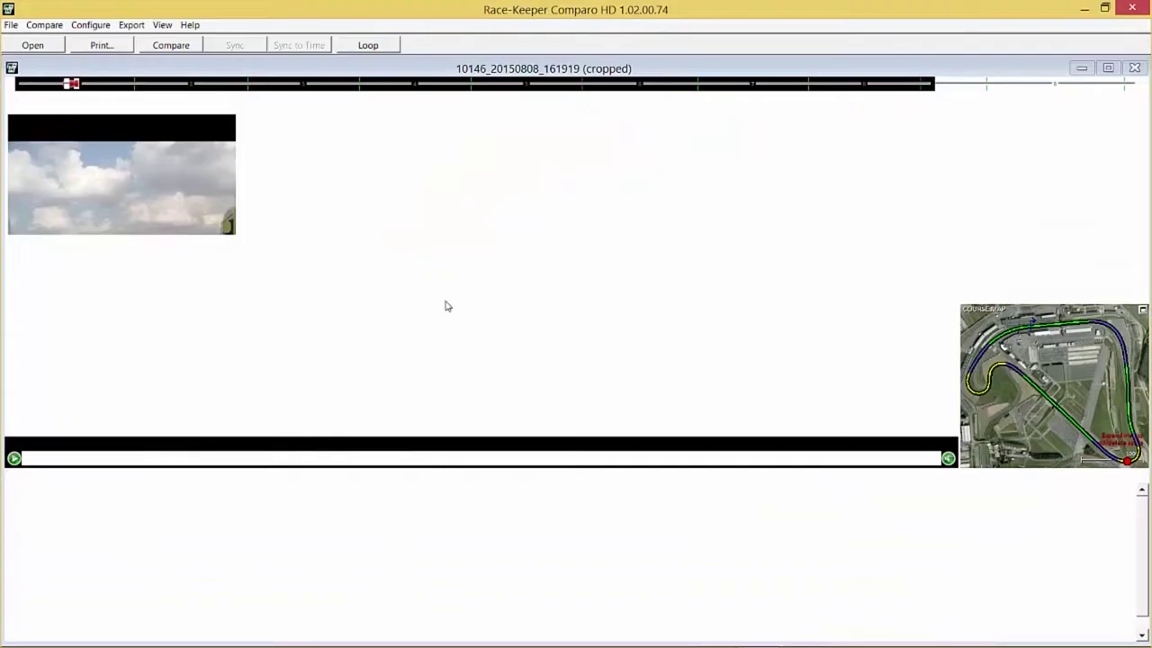
left_click(435, 386)
left_click(564, 386)
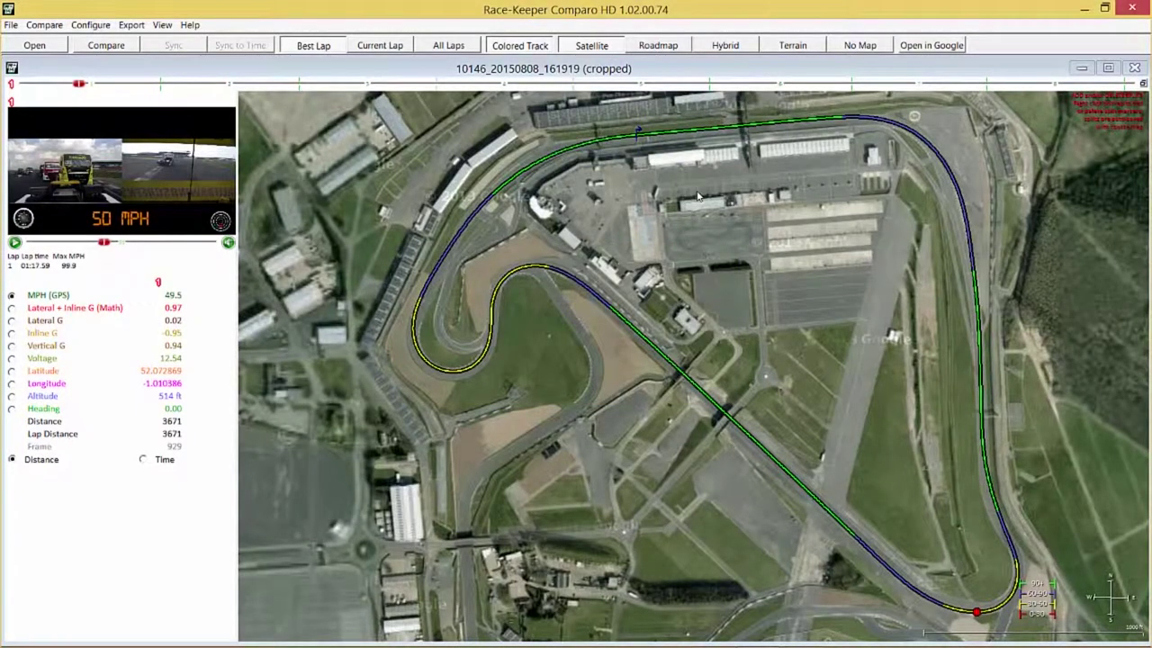
left_click(12, 321)
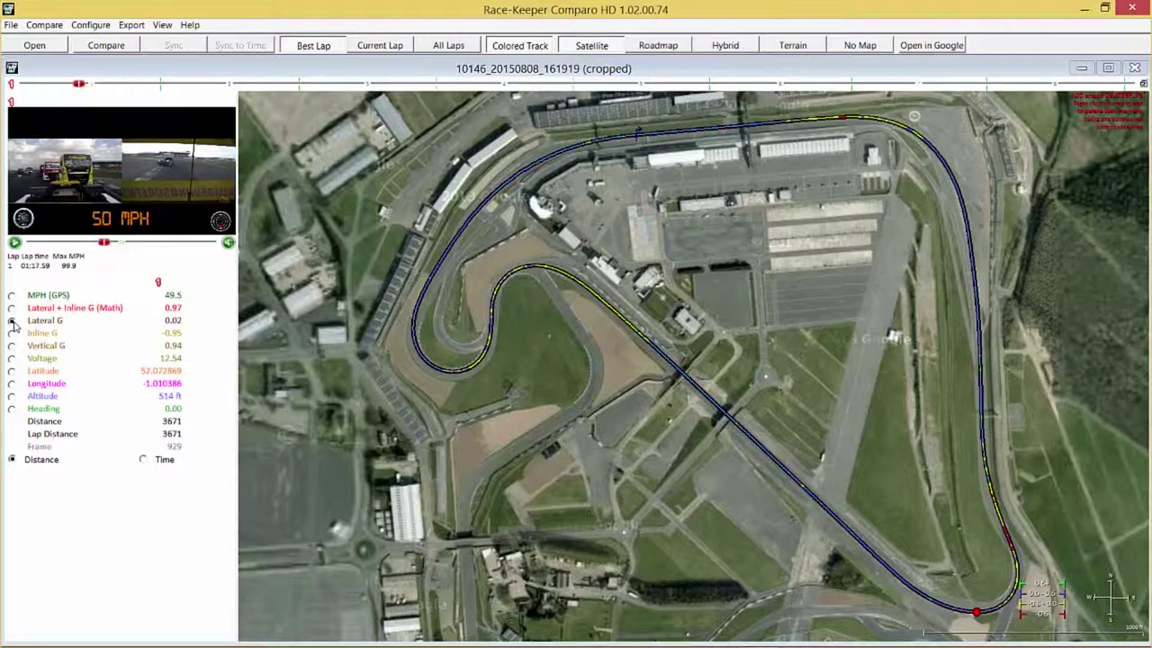
left_click(12, 333)
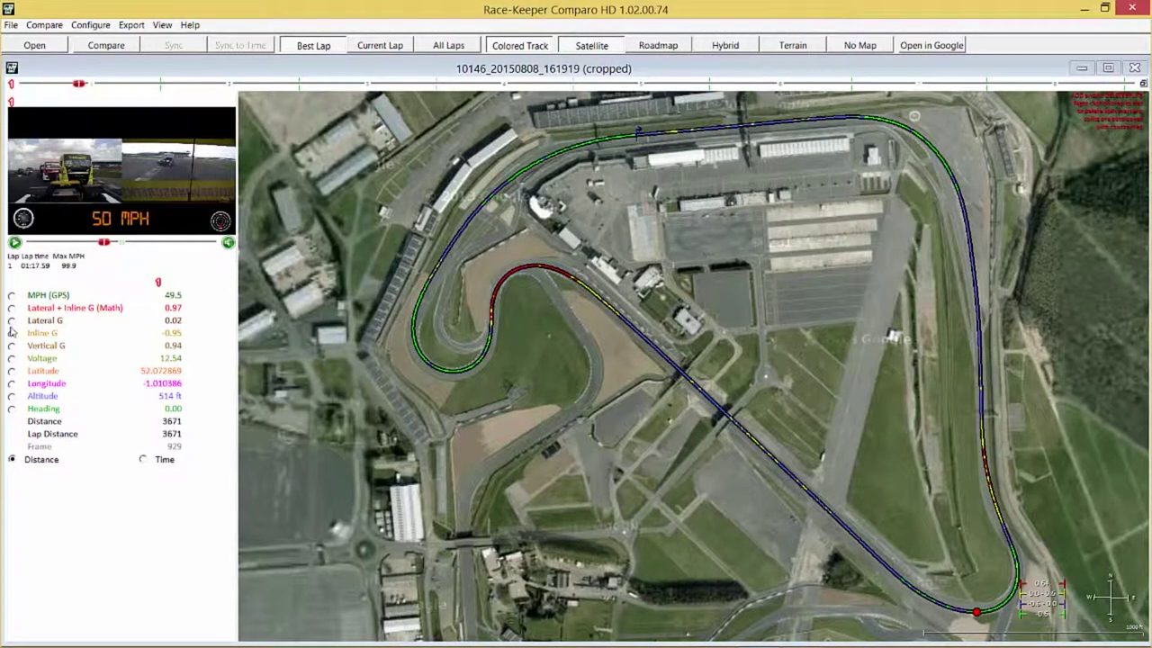
left_click(11, 297)
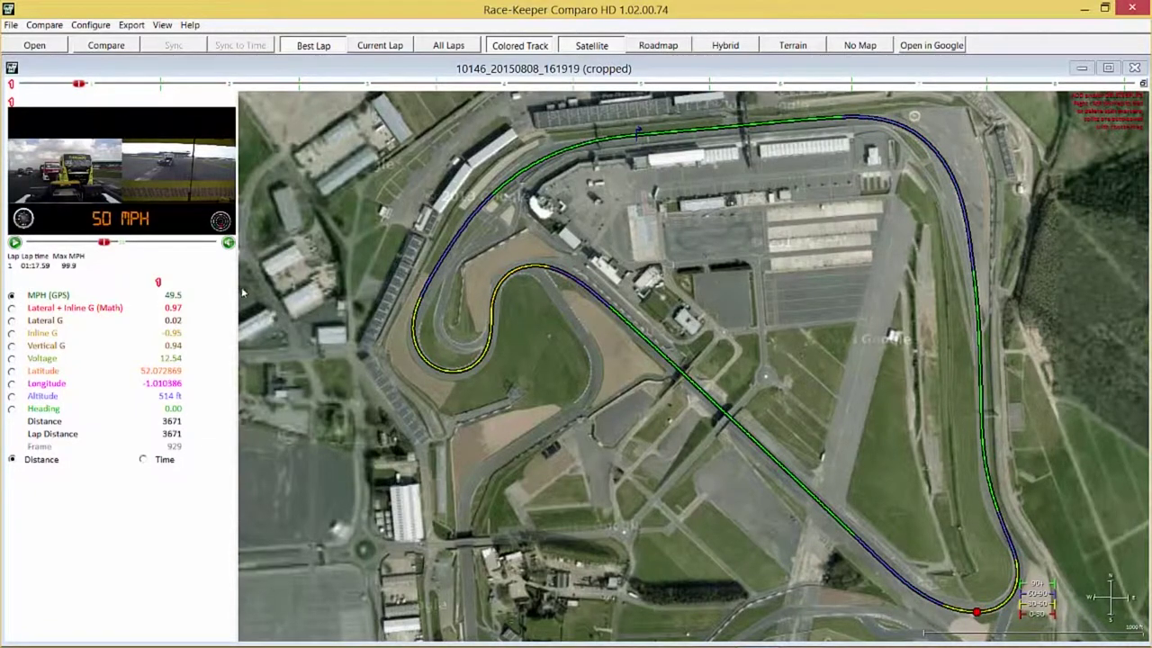
Widen the video and data panel and jump playback to three points on the track.
left_click_drag(238, 293, 473, 292)
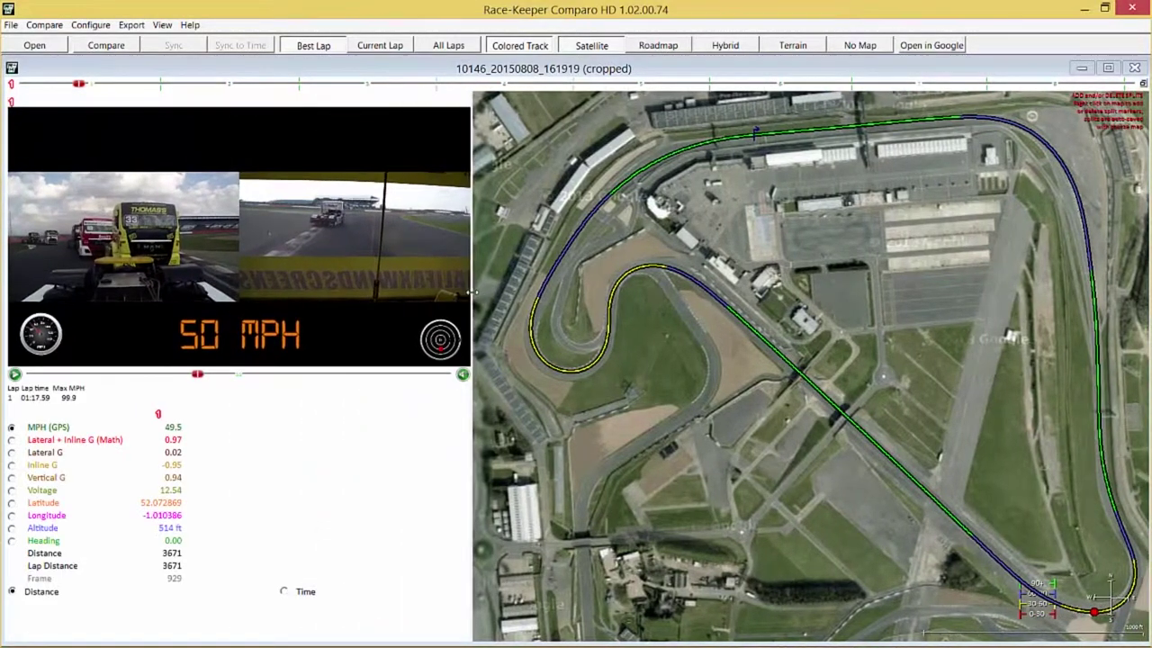
left_click(794, 135)
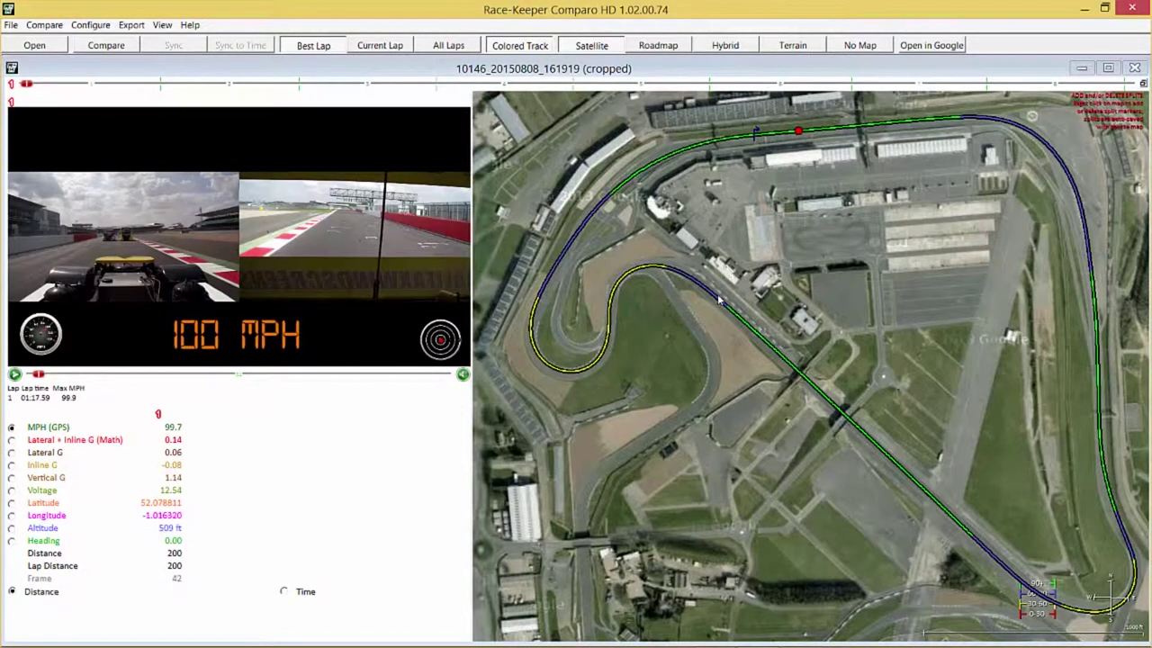
left_click(718, 298)
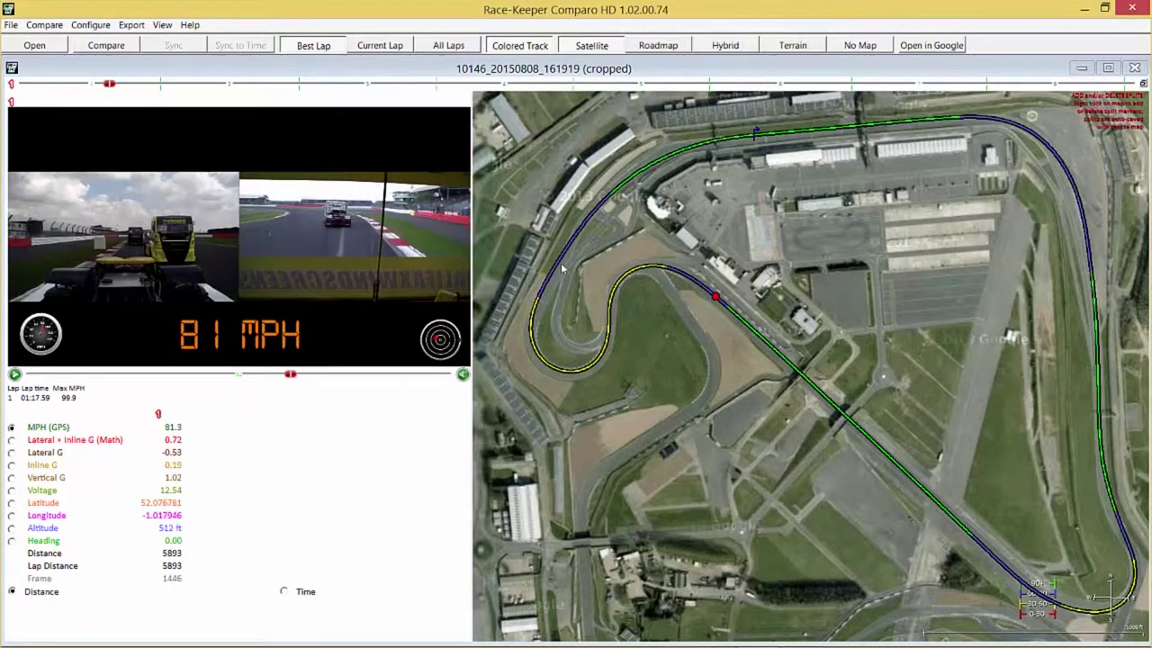
left_click(556, 264)
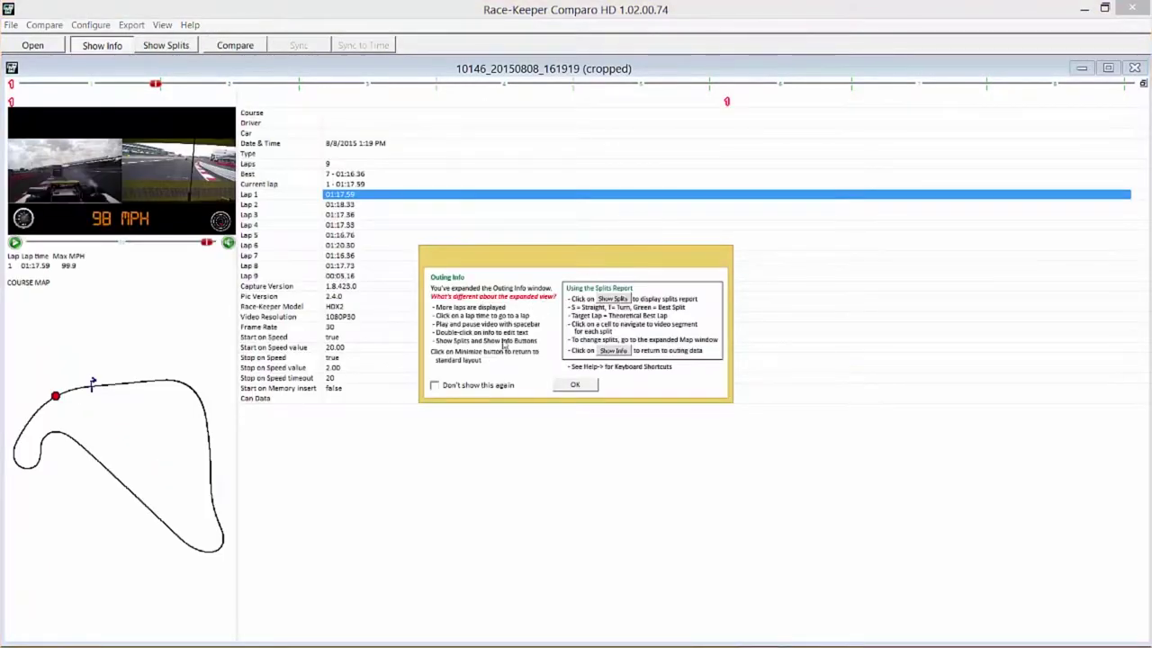
Dismiss the Outing Info help permanently and step playback through laps 2, 4, 5 and 6.
left_click(441, 386)
left_click(572, 386)
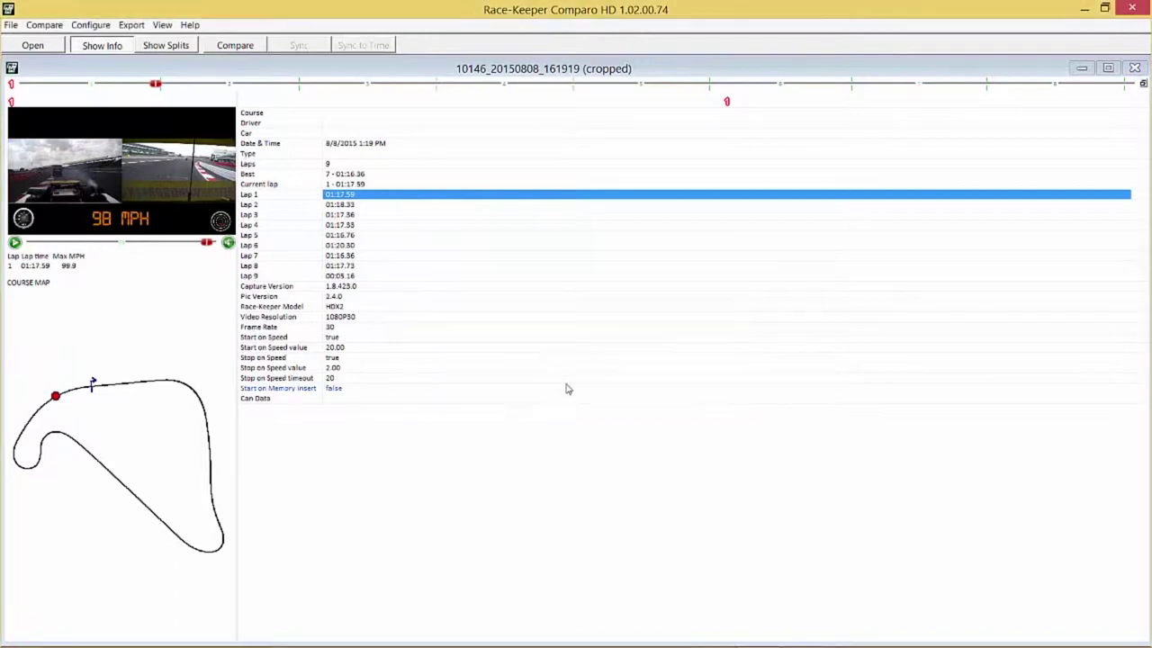
left_click(348, 215)
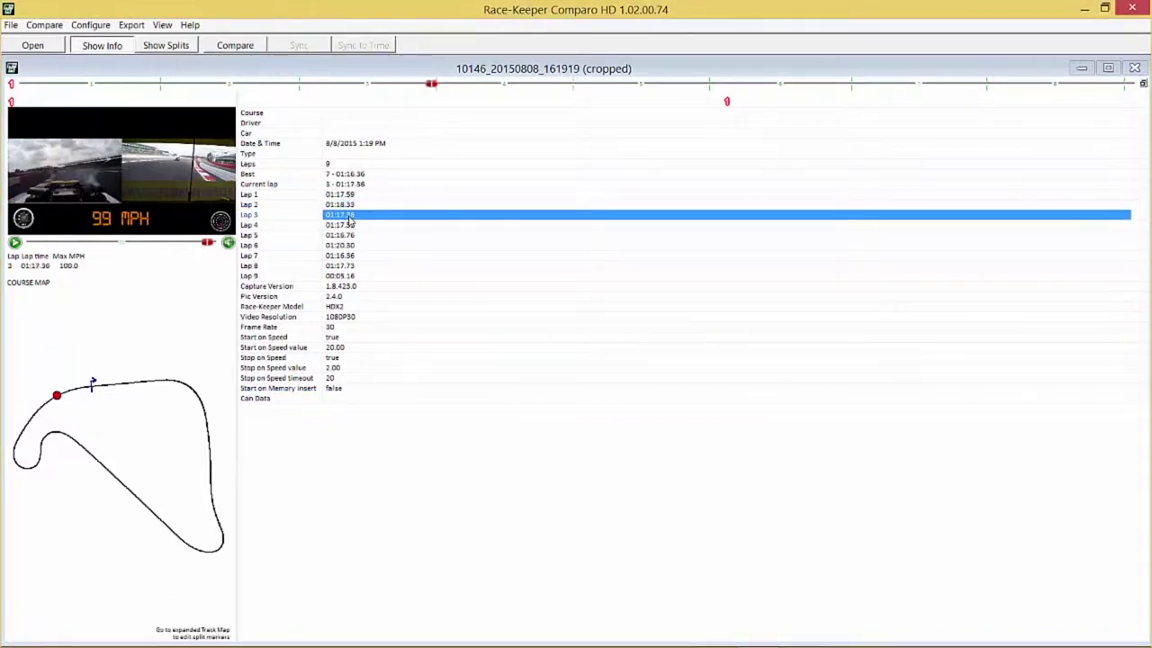
left_click(350, 225)
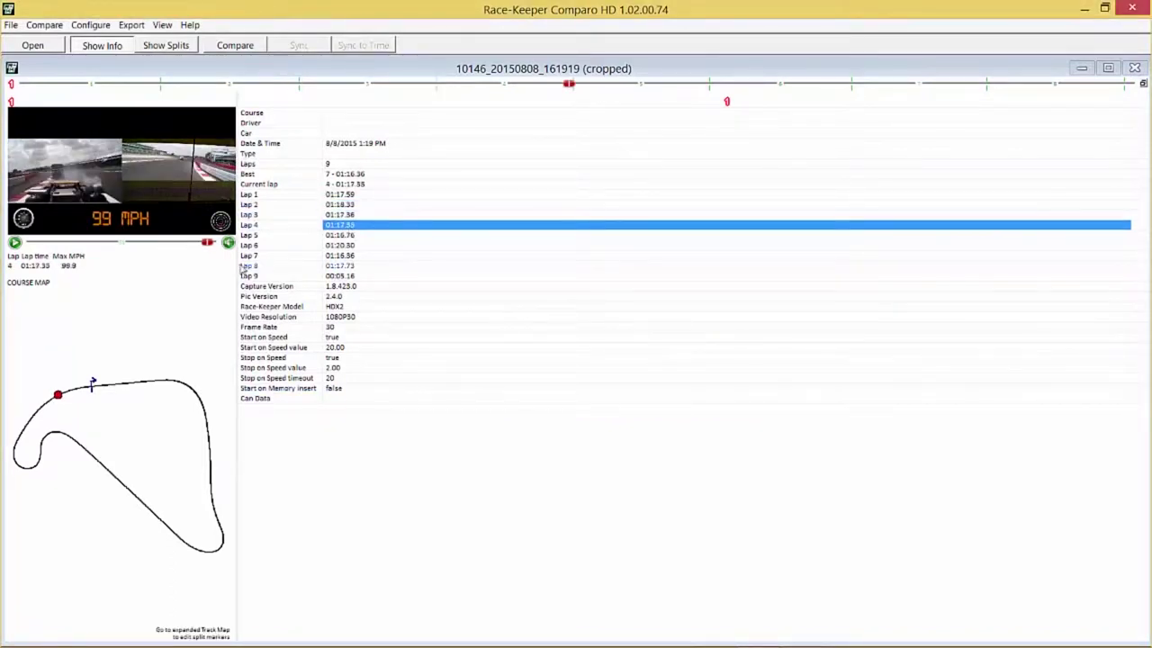
left_click_drag(234, 264, 447, 263)
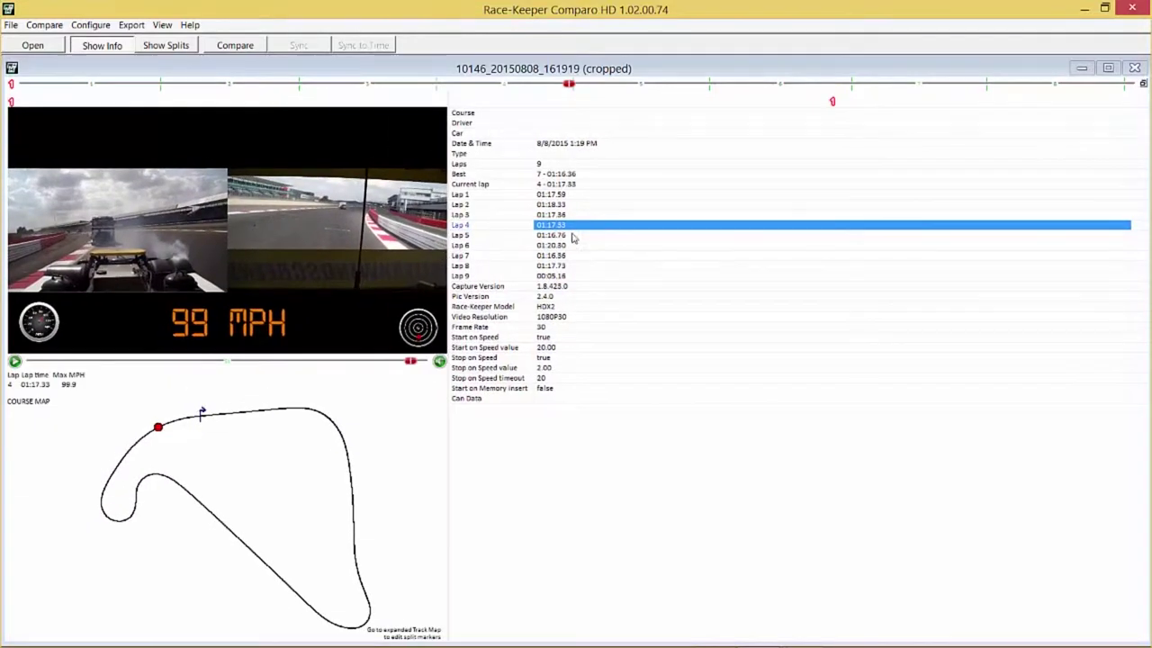
left_click(573, 236)
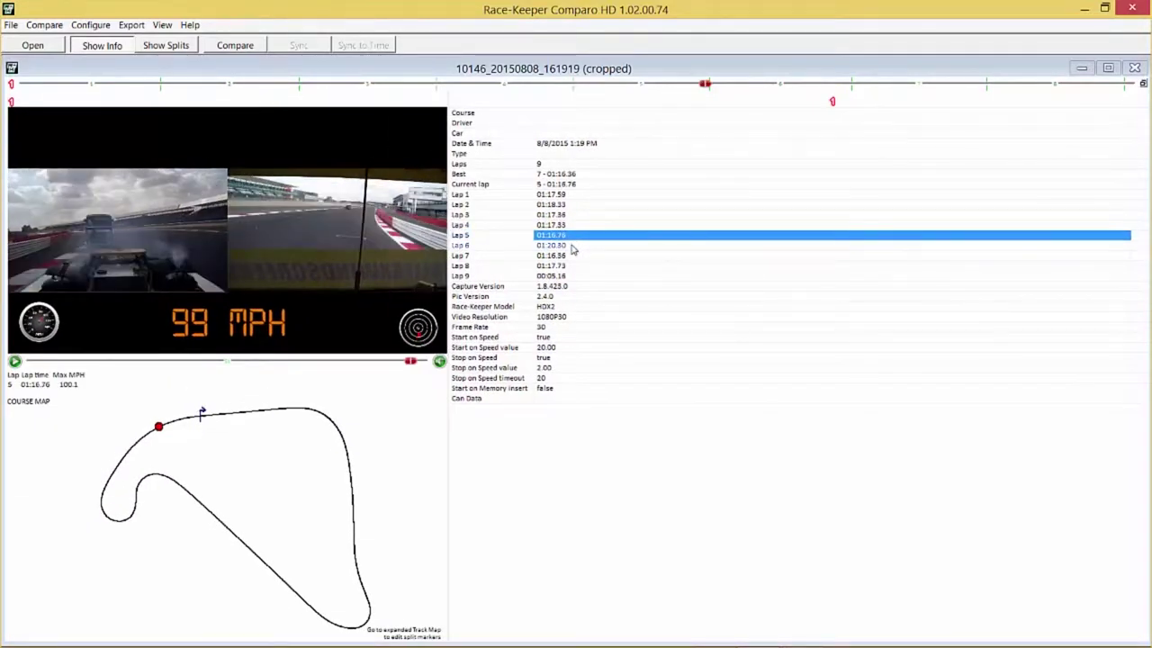
left_click(573, 248)
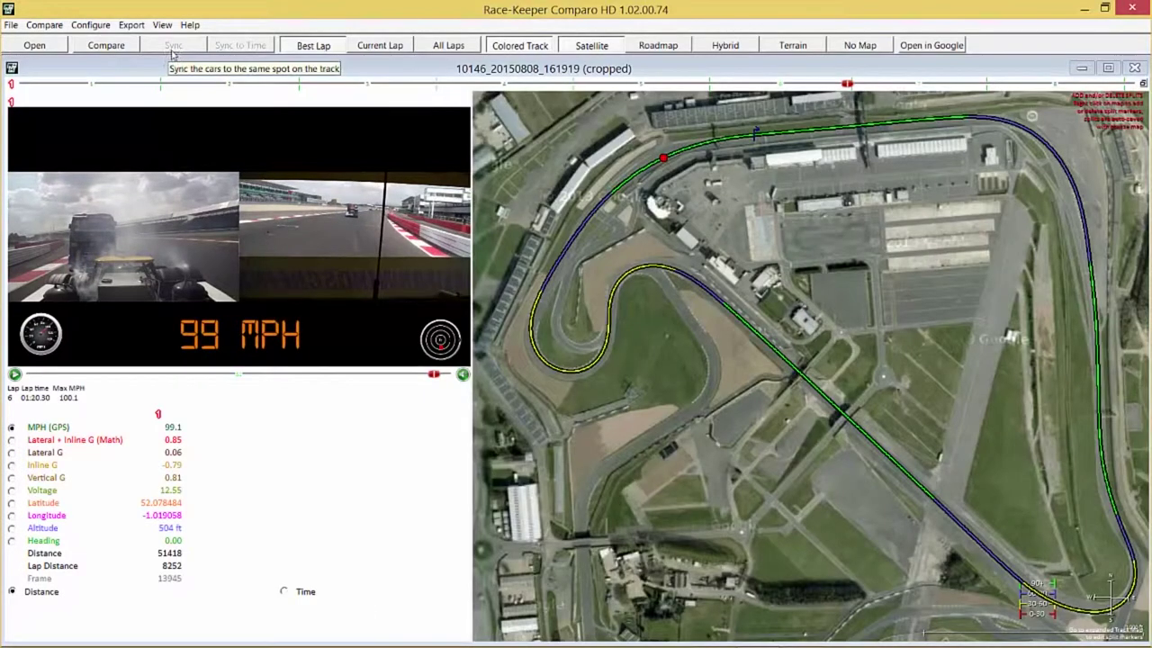
Insert a split marker on the long right-hand straight of the course map.
right_click(1049, 154)
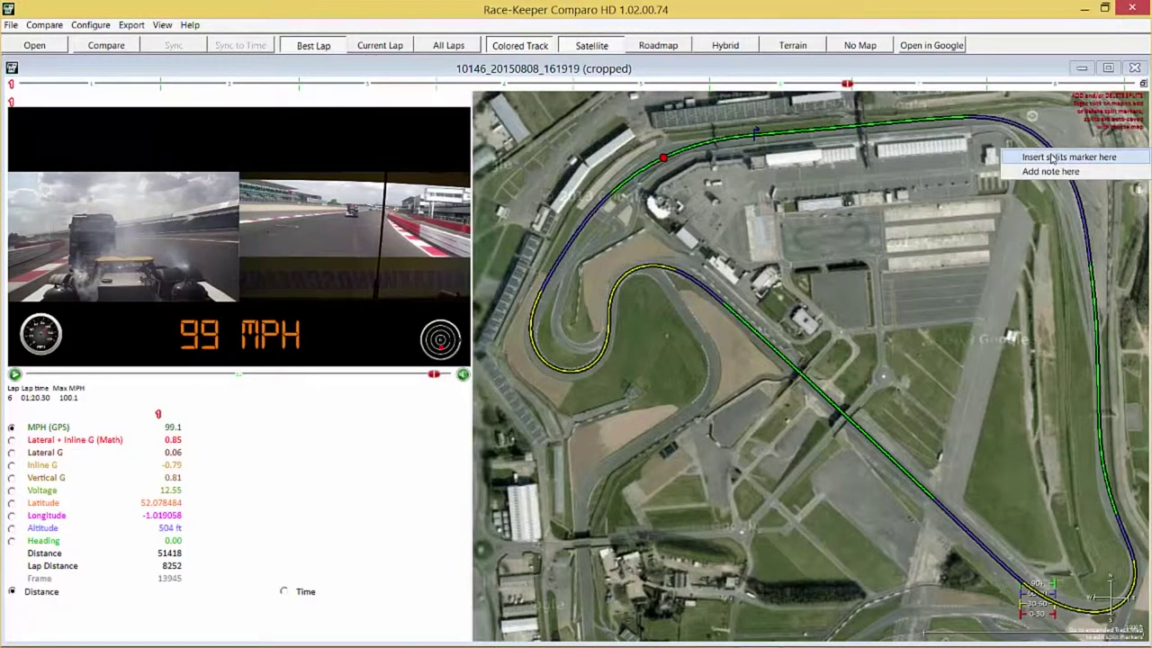
left_click(1060, 171)
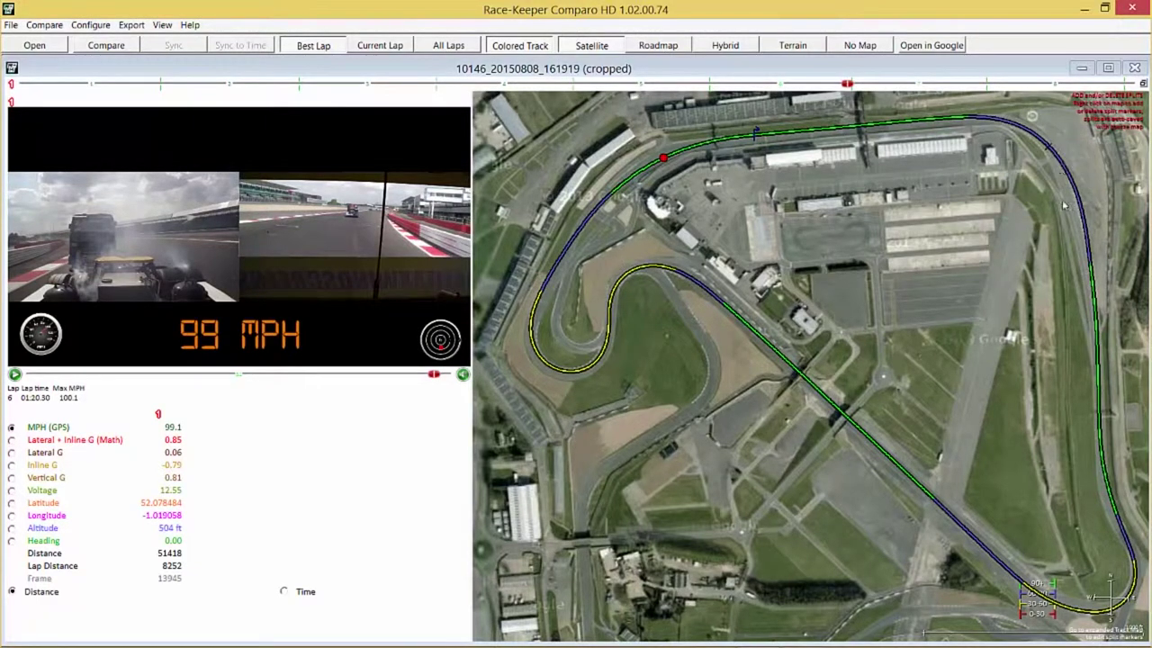
right_click(1098, 430)
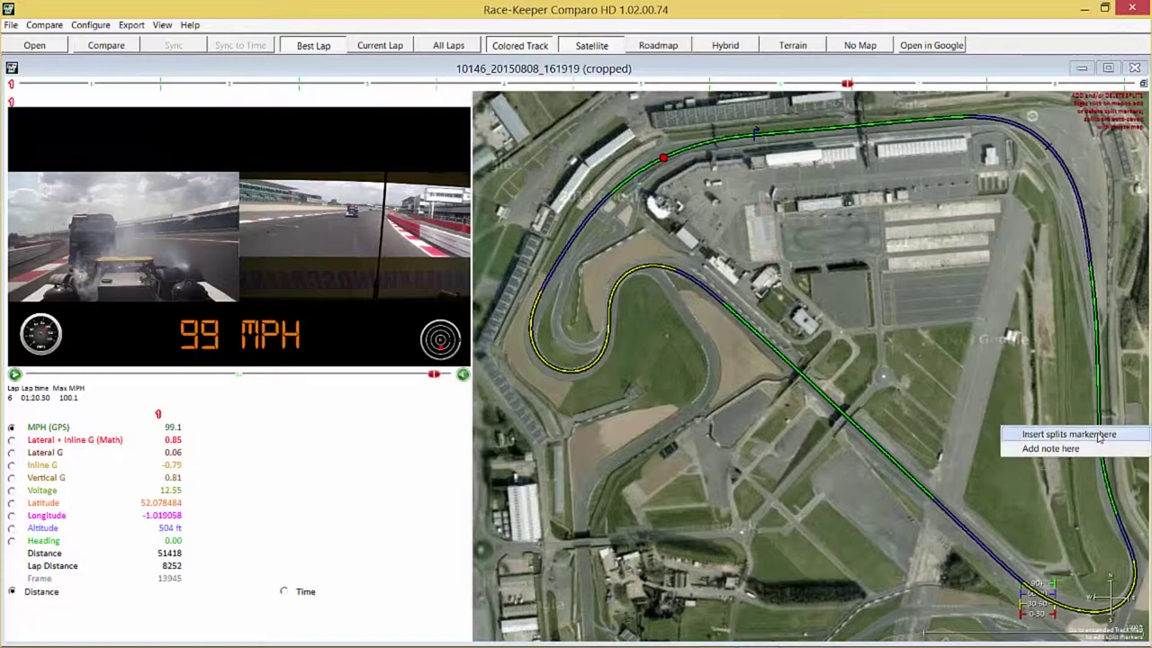
left_click(1031, 433)
Insert a split marker on the diagonal straight of the course map.
right_click(925, 494)
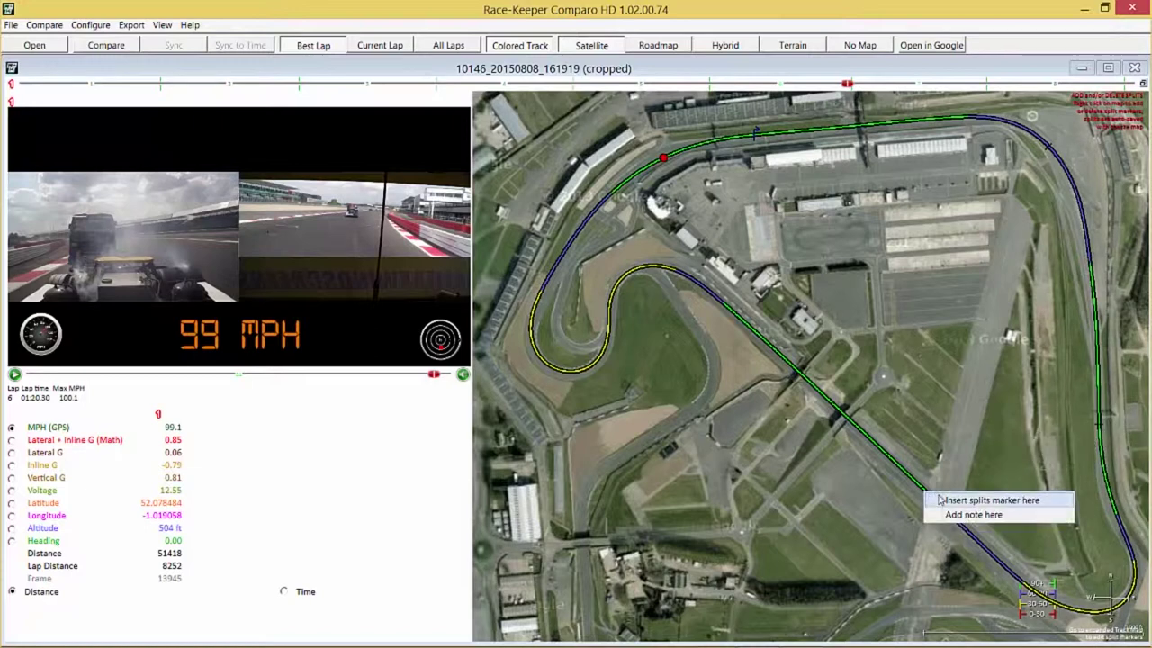
left_click(954, 501)
right_click(734, 316)
left_click(760, 320)
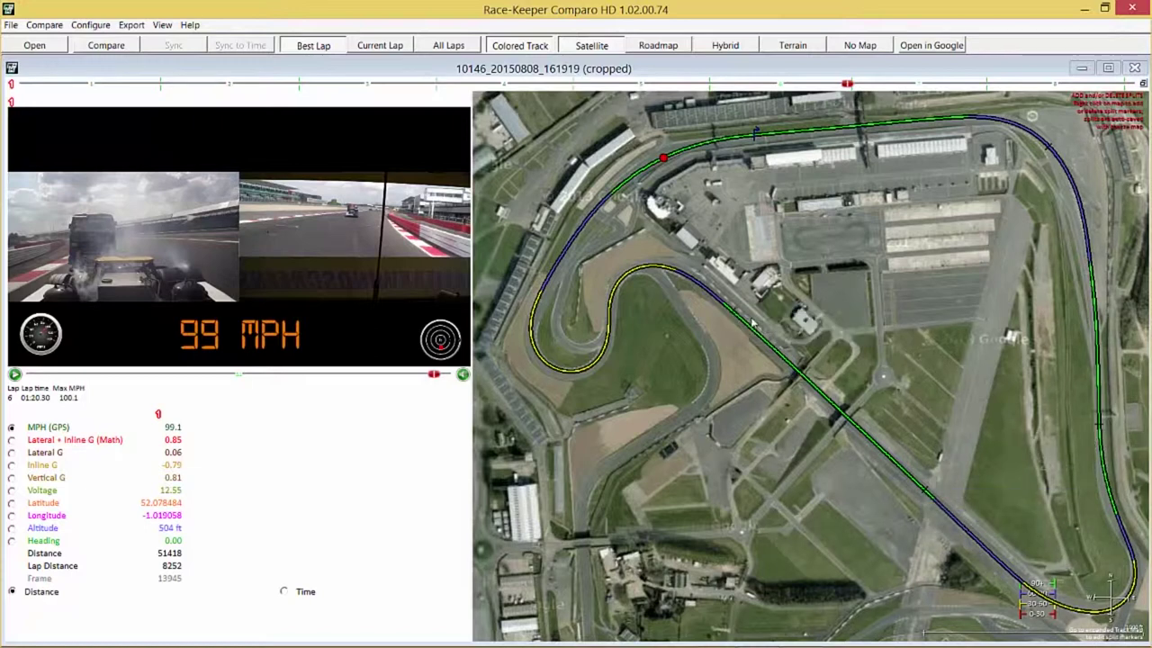
right_click(577, 245)
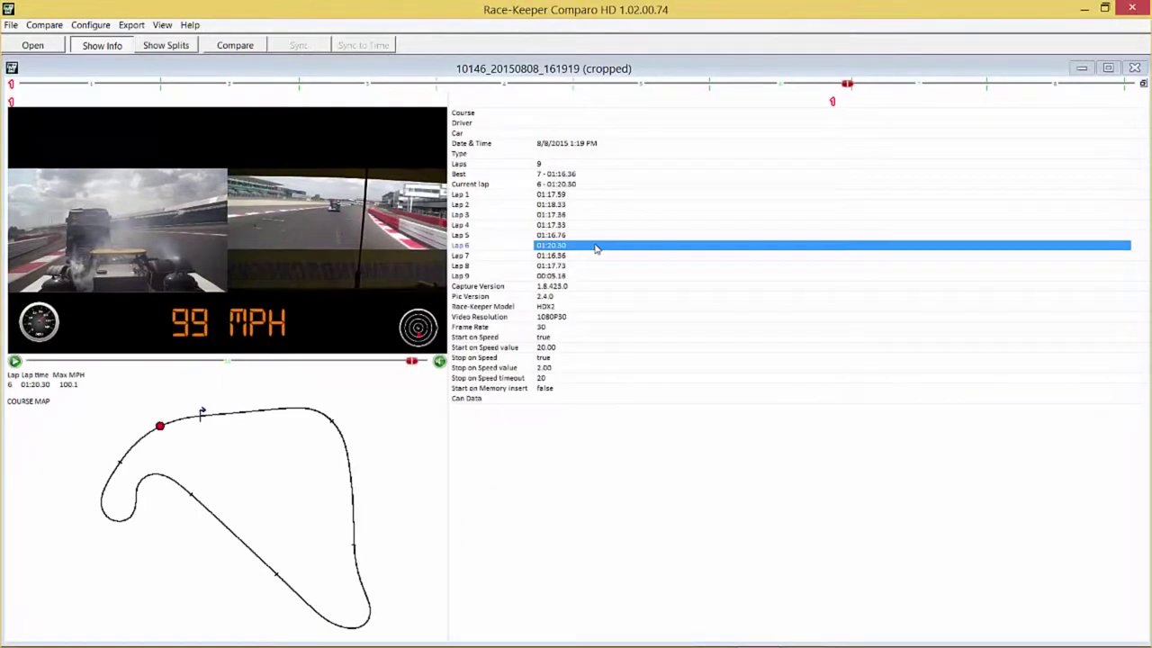
Show the splits report and jump to lap 3, then lap 1, from its table.
left_click(188, 52)
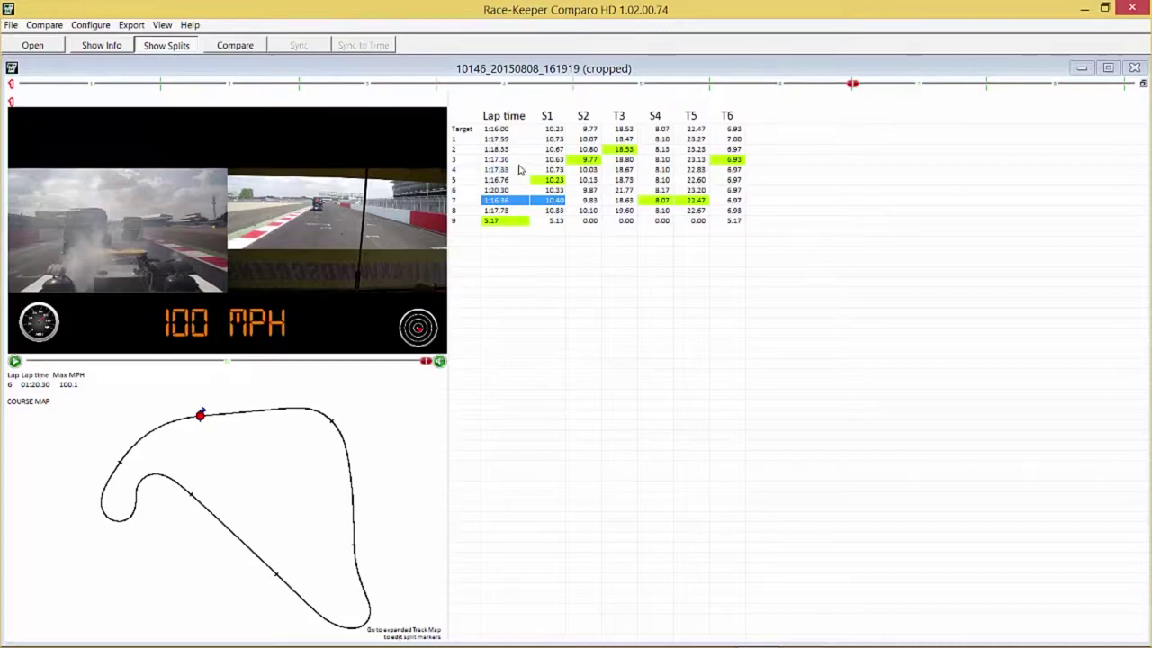
left_click(517, 162)
left_click(516, 145)
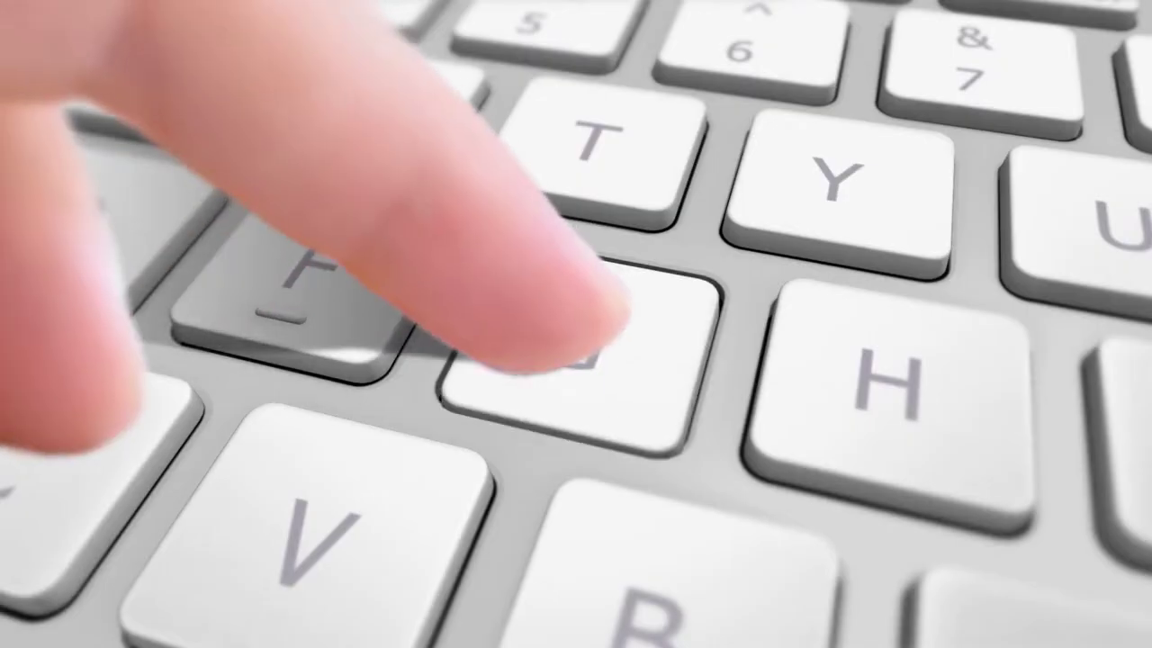
Expand the data graph, add Lateral G and Inline G traces, and place the cursor at 1400ft, then 3500ft.
key("g")
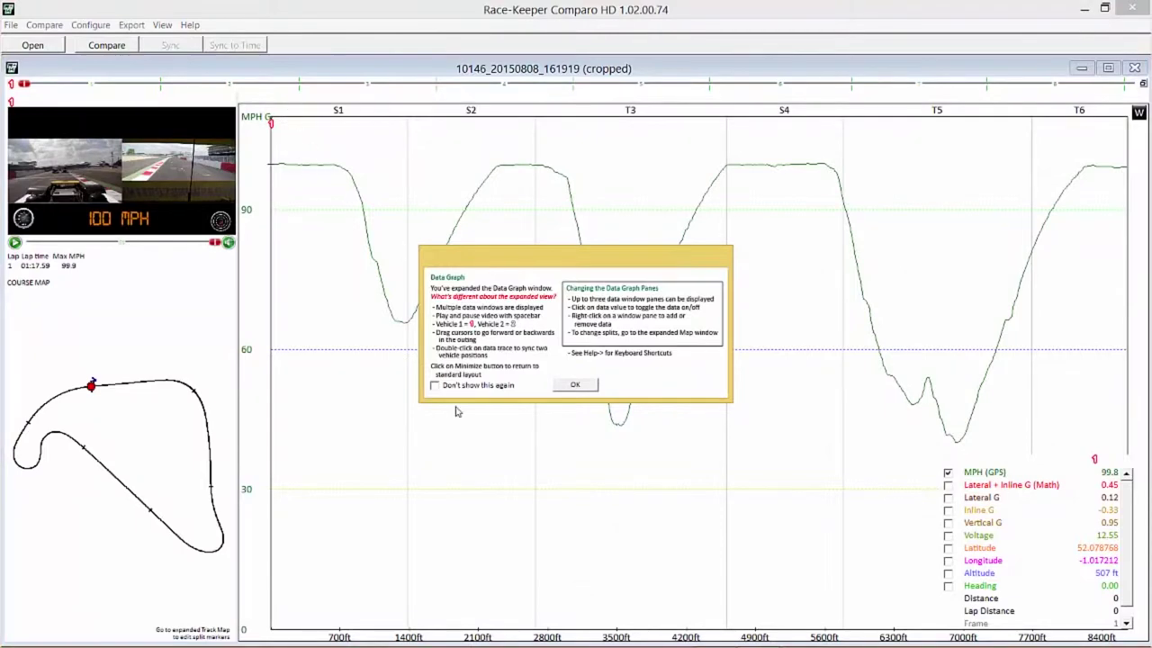
left_click(574, 384)
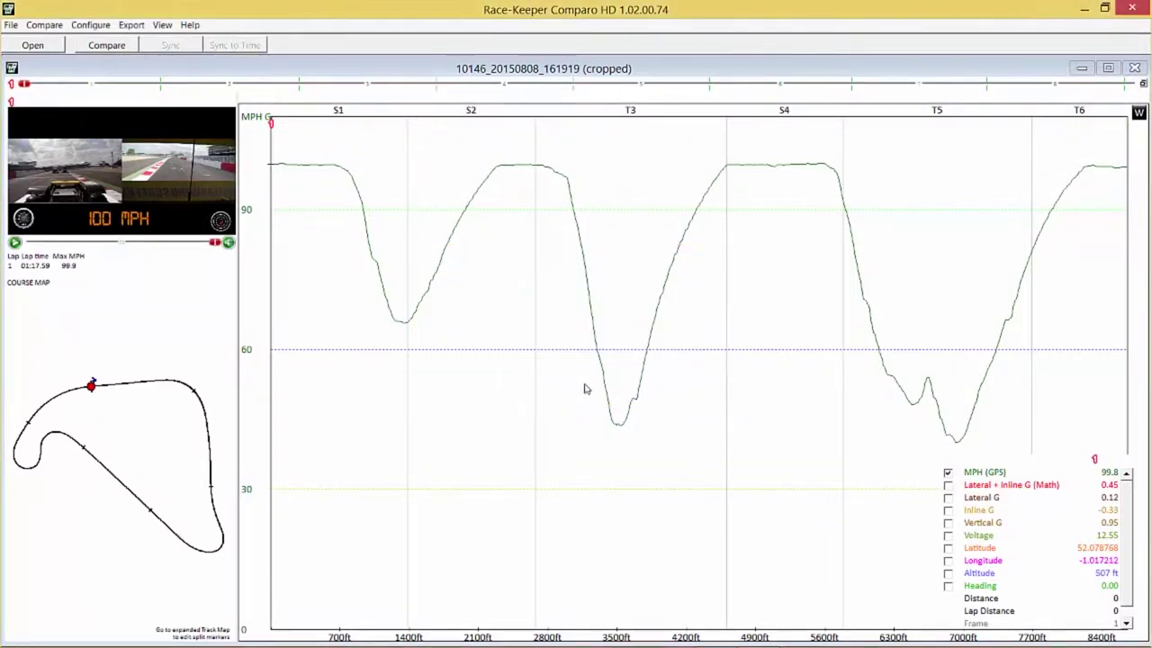
left_click(948, 498)
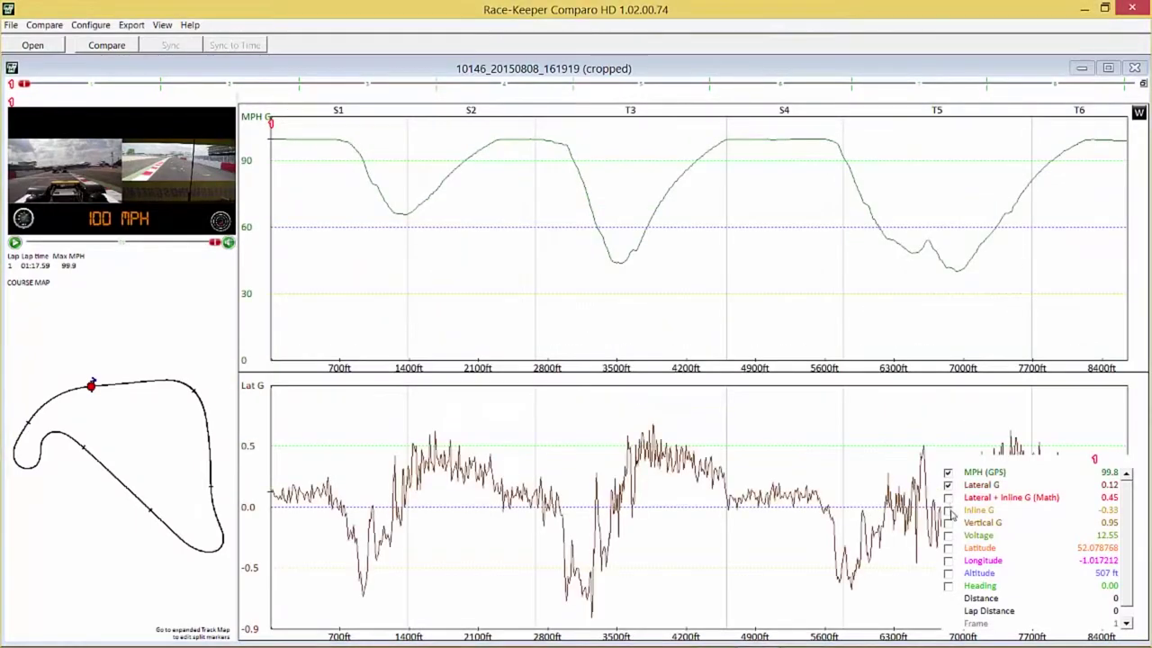
left_click(948, 511)
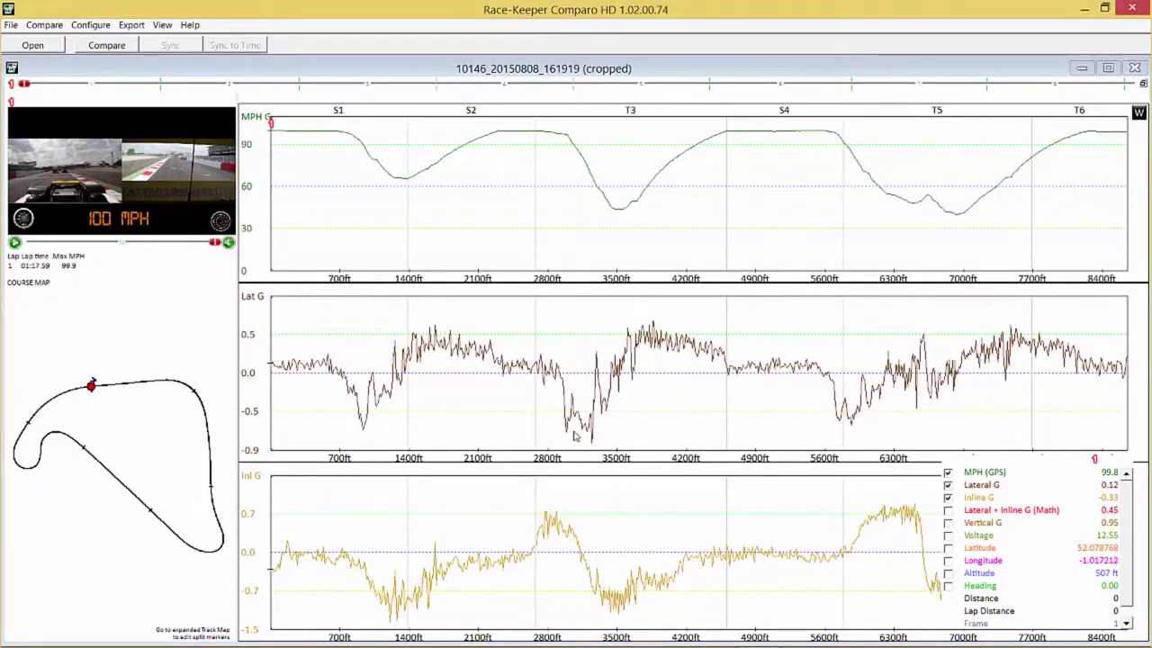
left_click(438, 240)
left_click(613, 209)
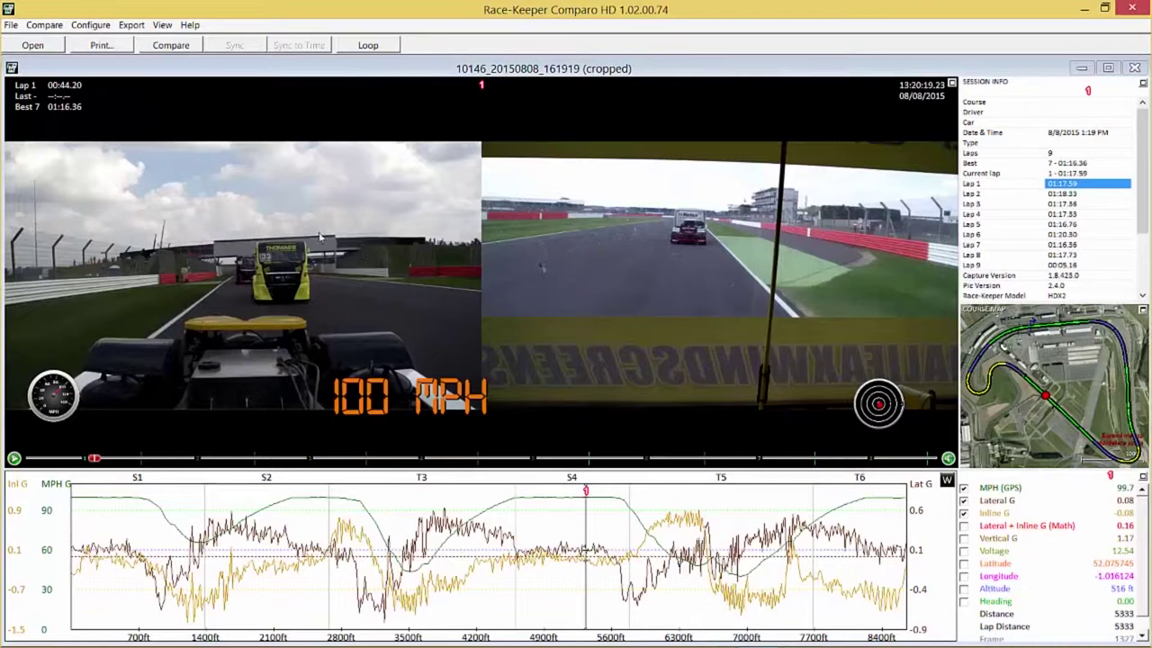
Load a second outing to compare side by side with the first.
left_click(165, 54)
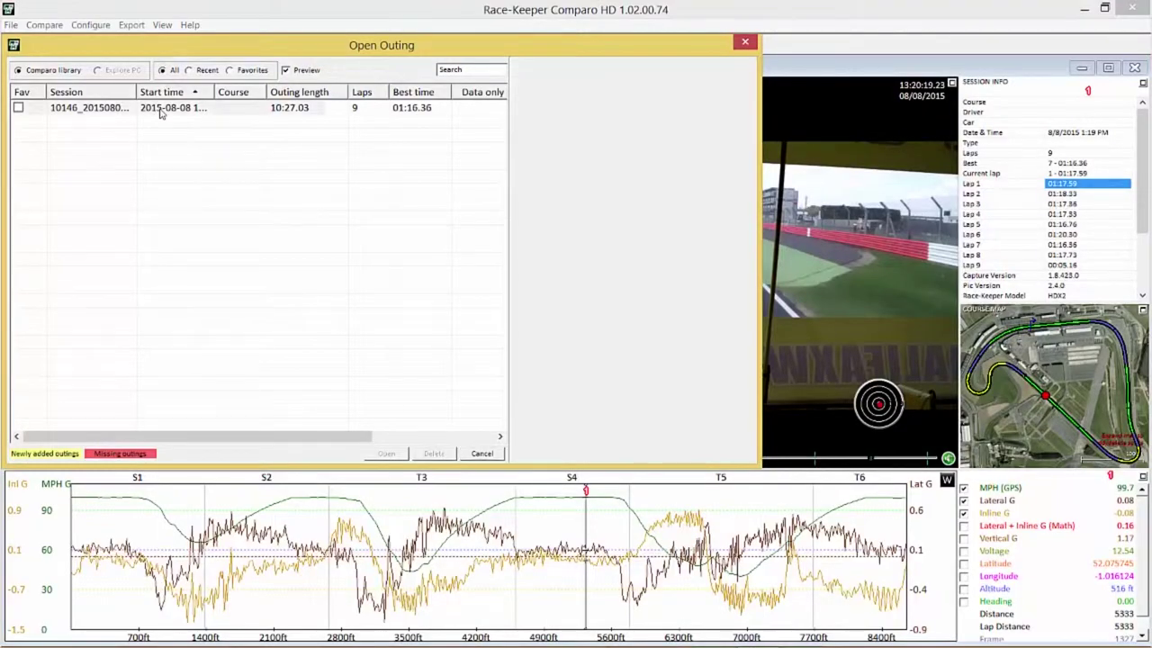
left_click(162, 108)
double_click(160, 109)
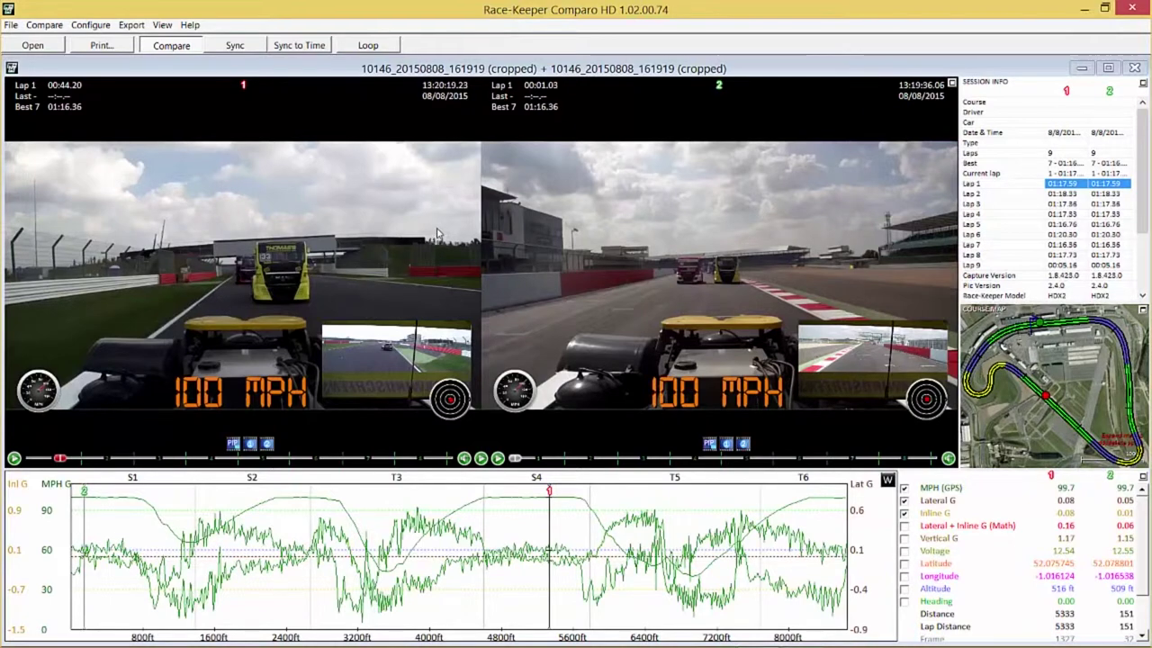
Remove the Lateral G and Inline G traces and set session 1 to lap 3.
left_click(905, 501)
left_click(905, 501)
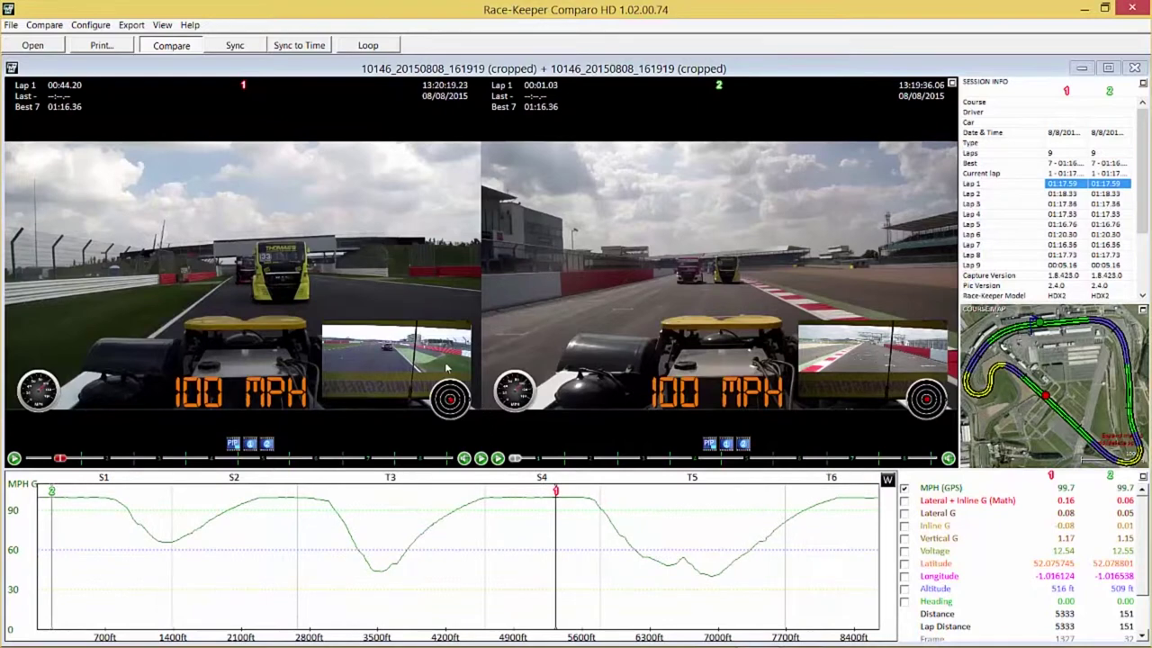
left_click(1068, 204)
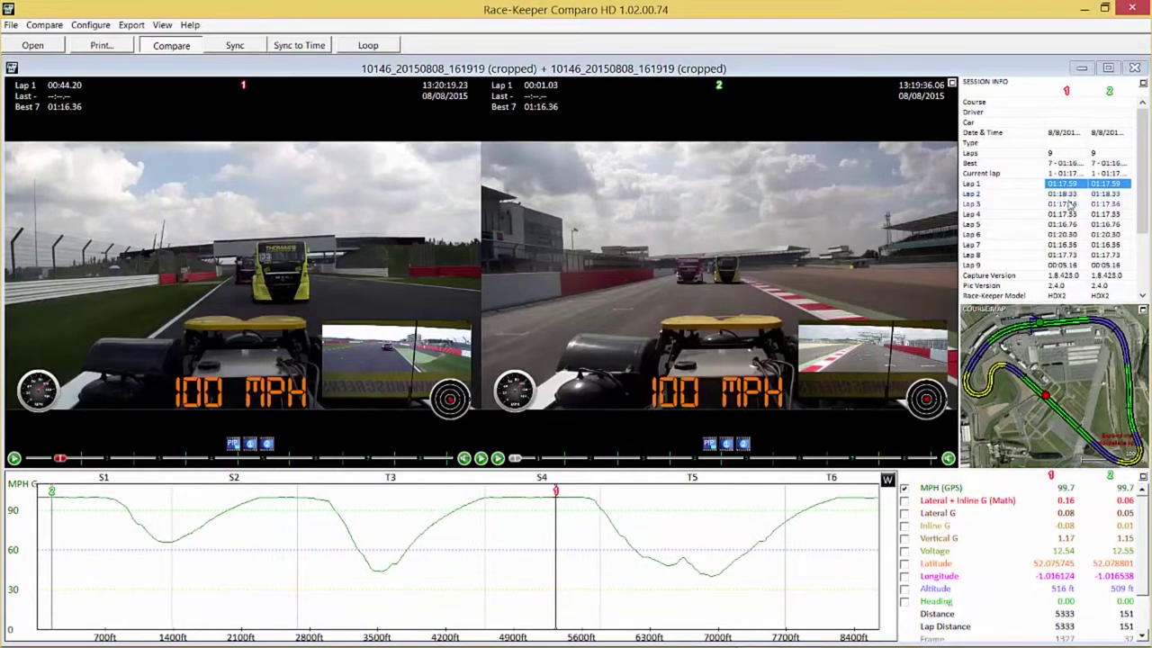